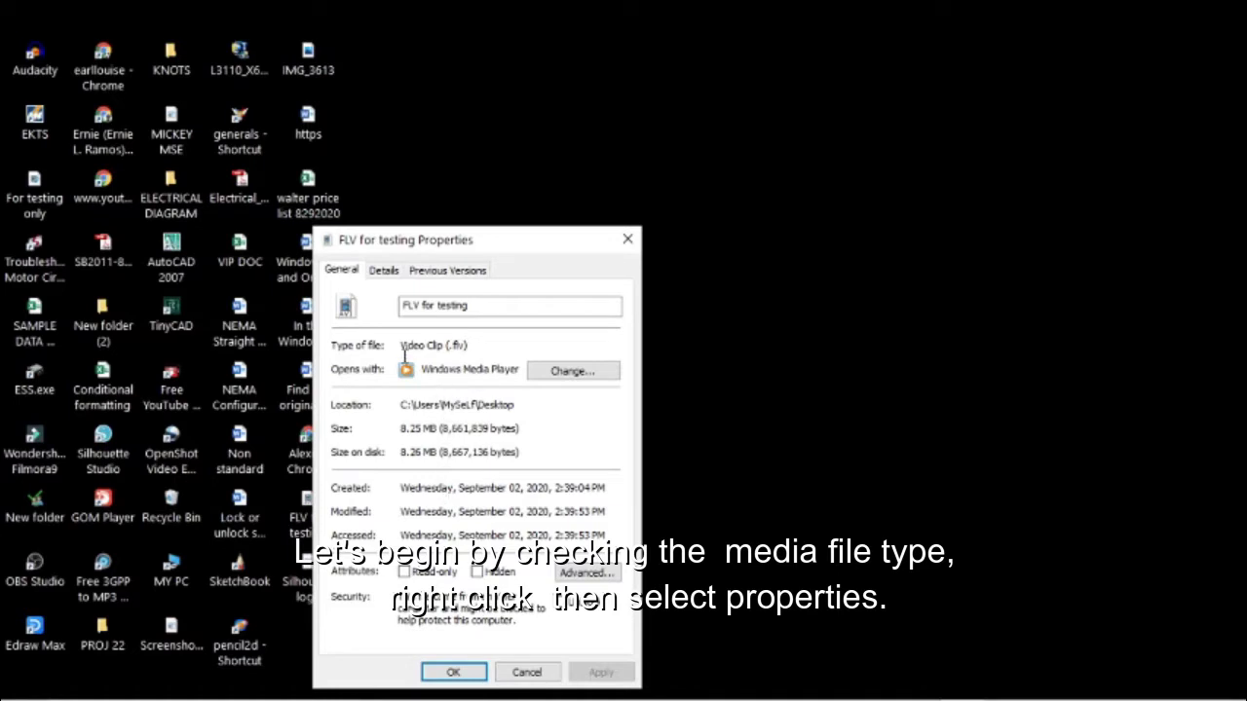
- Check the file type of the FLV for testing file in its properties, and close the dialog
drag(400, 345, 491, 345)
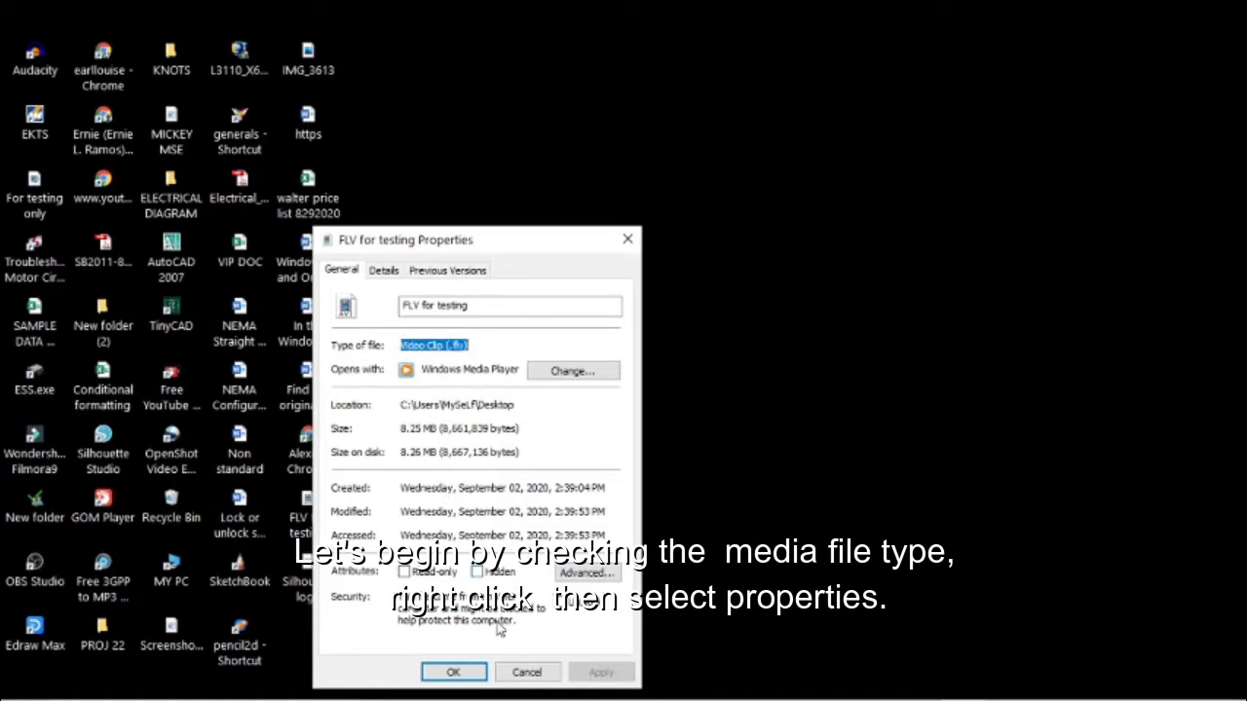
click(454, 672)
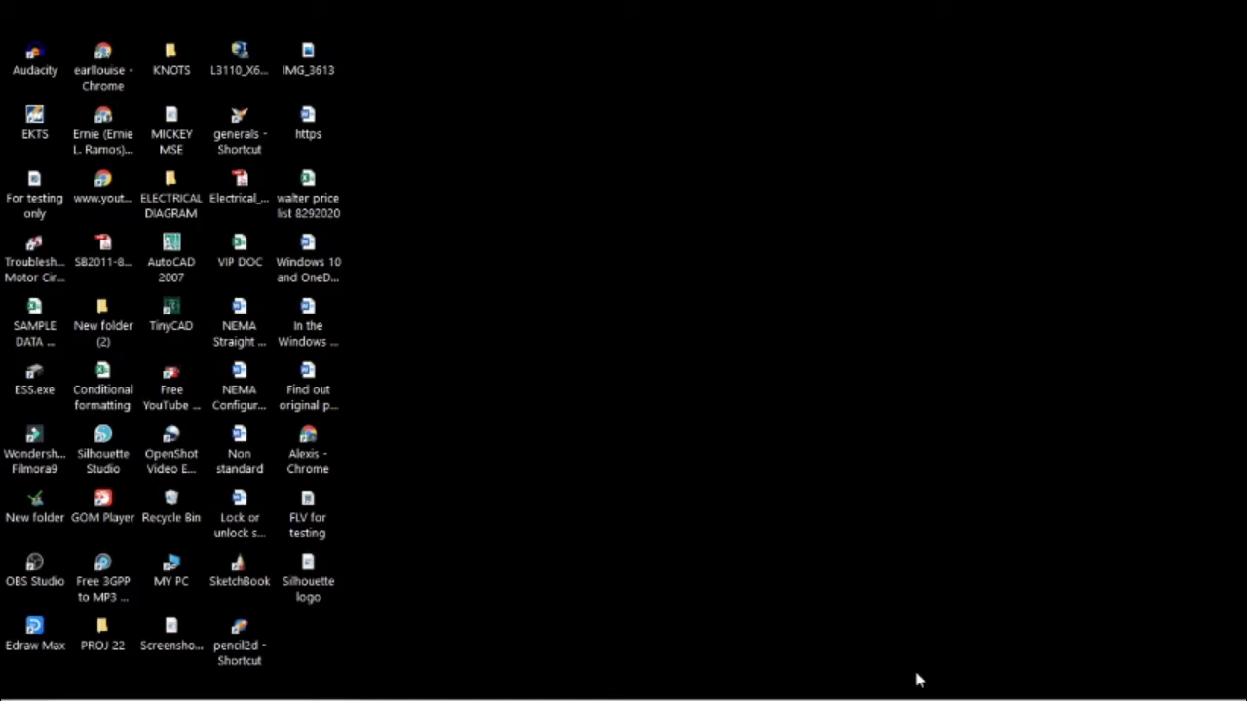
- Play the FLV for testing desktop file with Windows Media Player in a maximized window and lower the system volume
right_click(309, 523)
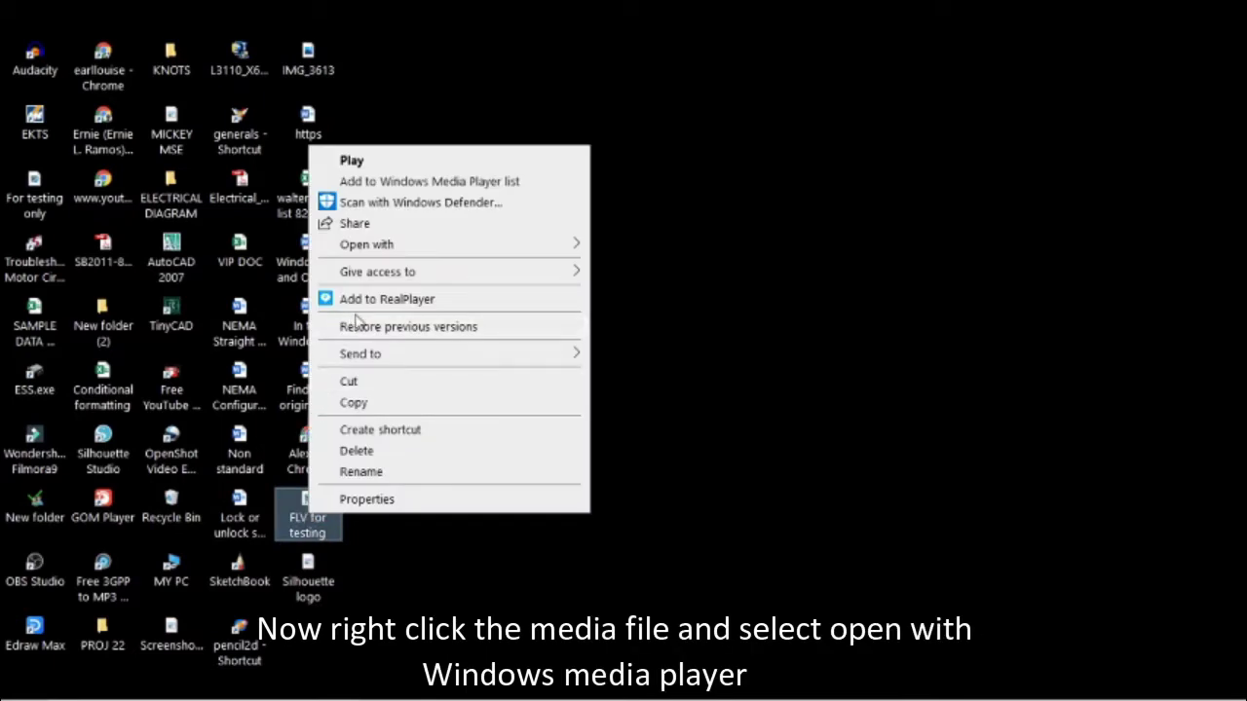
mouse_move(416, 245)
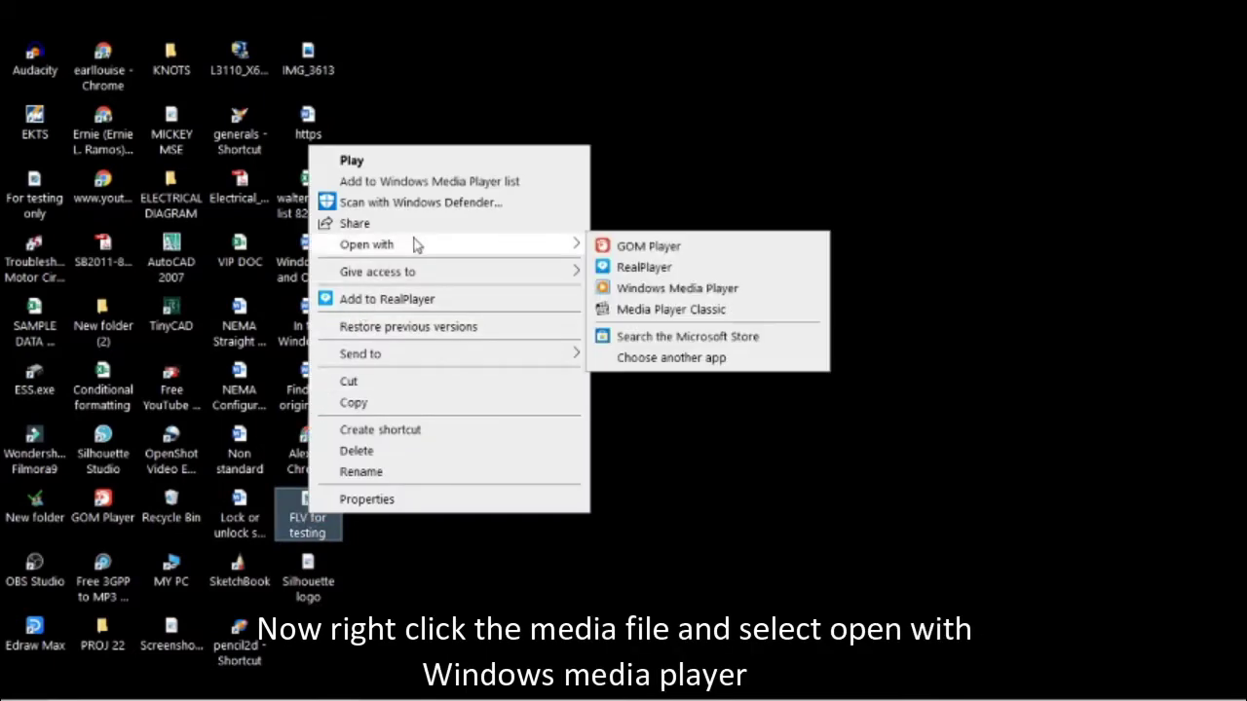
click(698, 289)
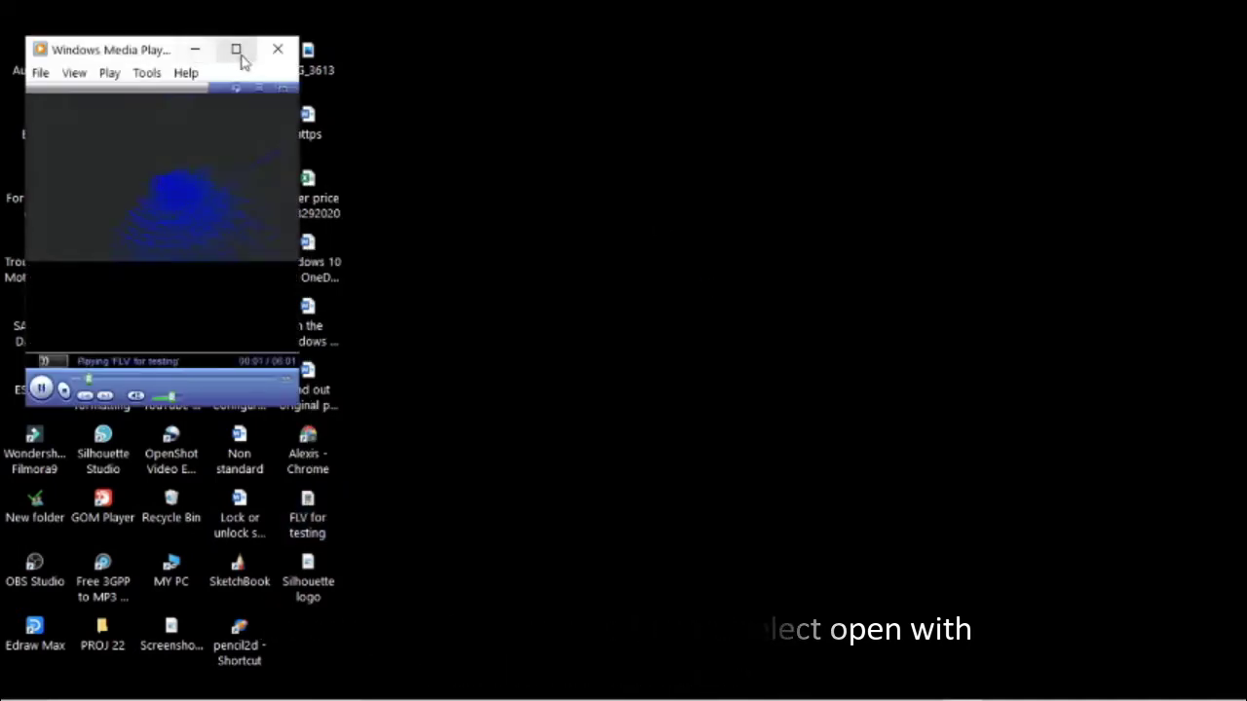
click(238, 52)
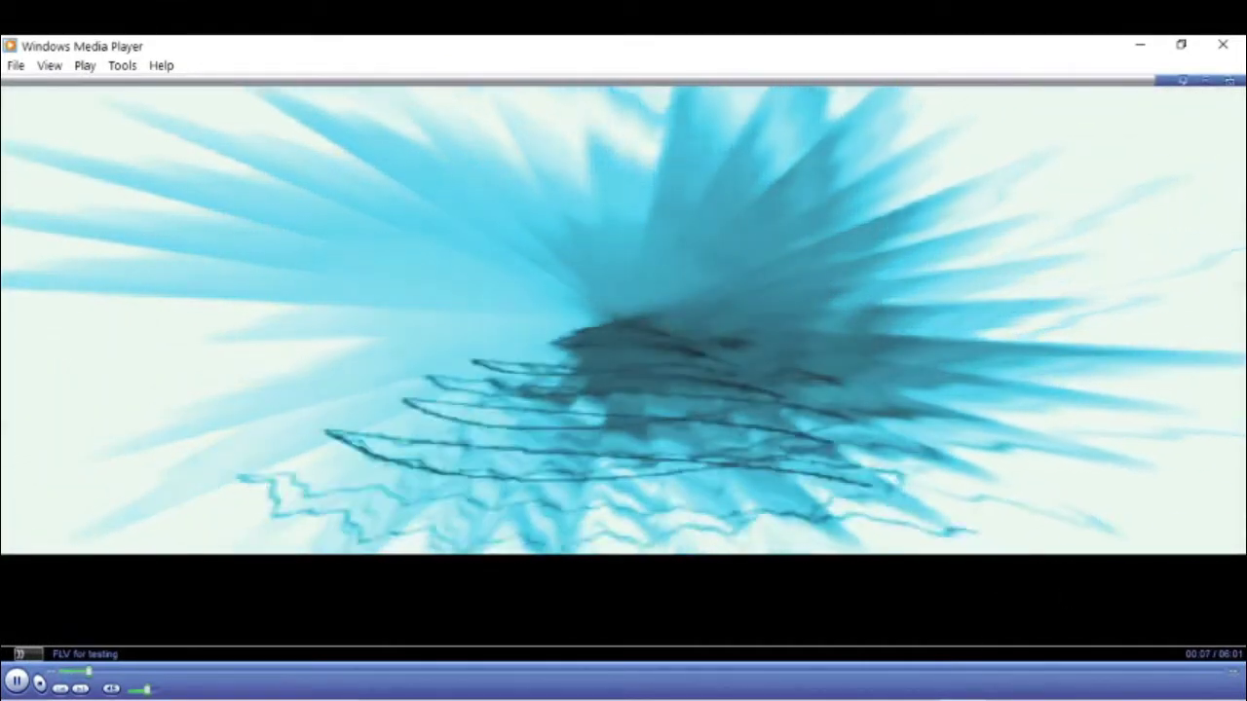
key(XF86AudioLowerVolume)
key(XF86AudioLowerVolume)
key(XF86AudioLowerVolume)
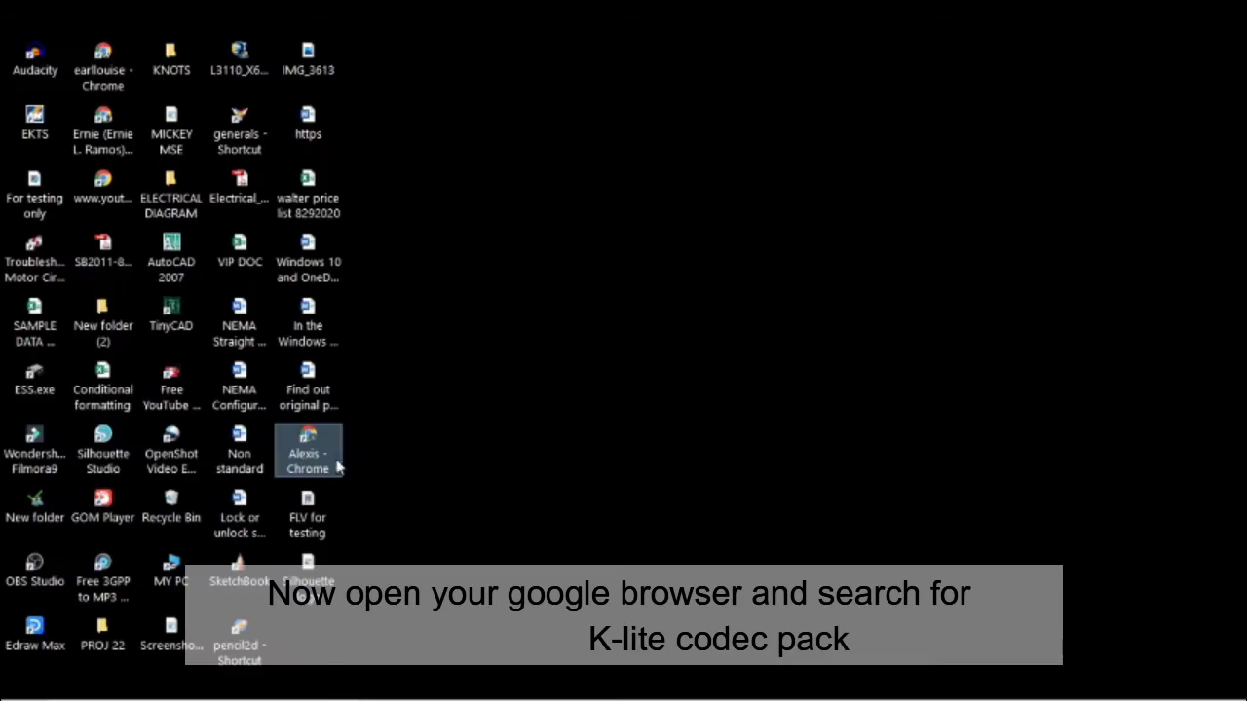
- Open Chrome and search Google for "k-lite codec pack 15.6.8"
double_click(336, 468)
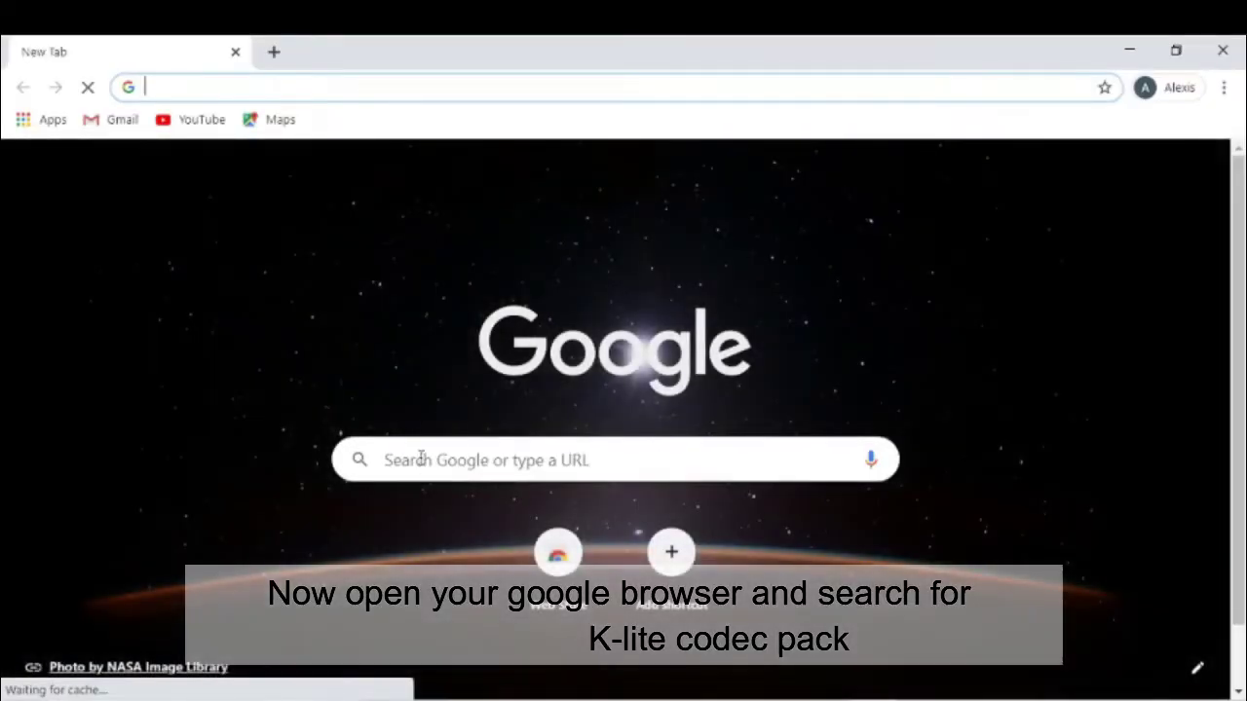
click(423, 464)
text(k=)
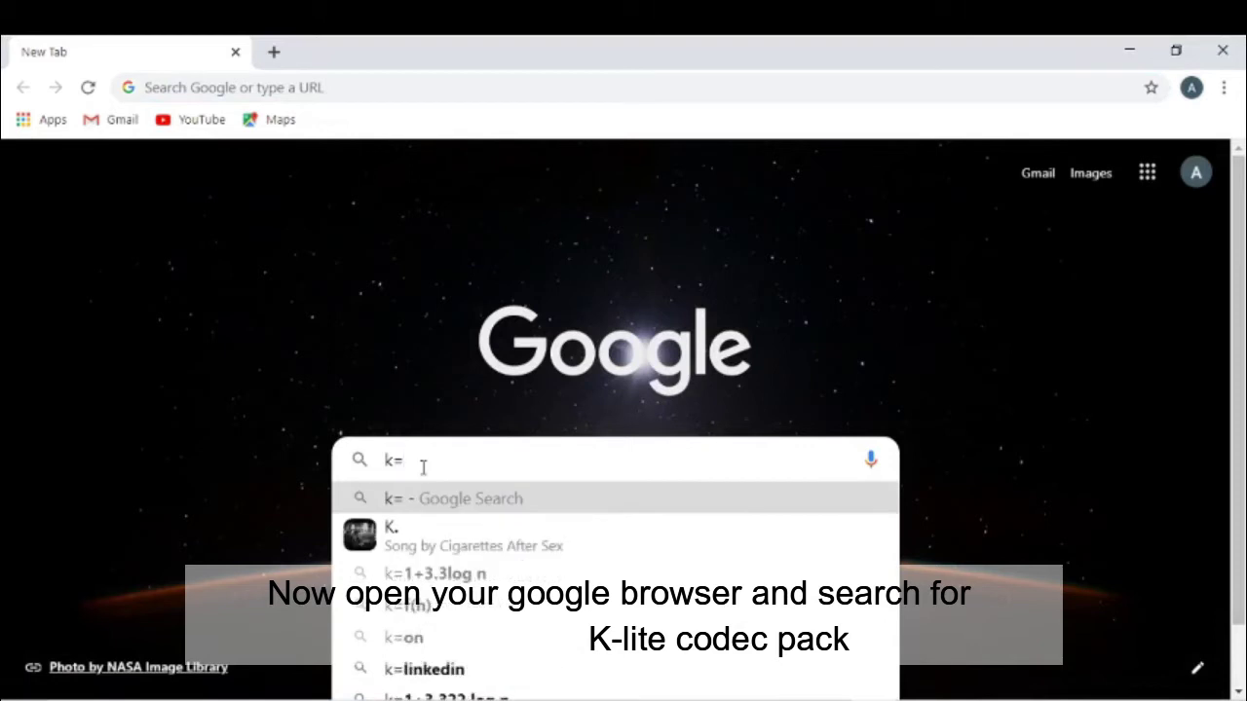
key(BackSpace)
text(-)
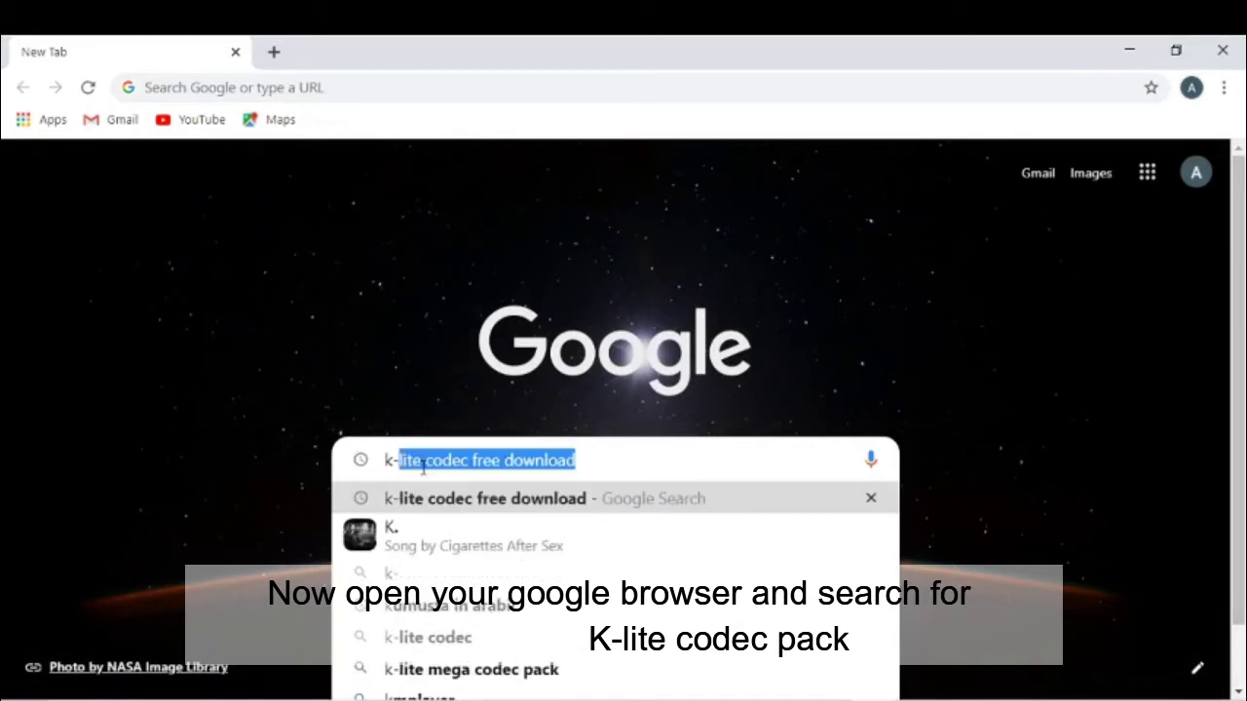
text(lite cod)
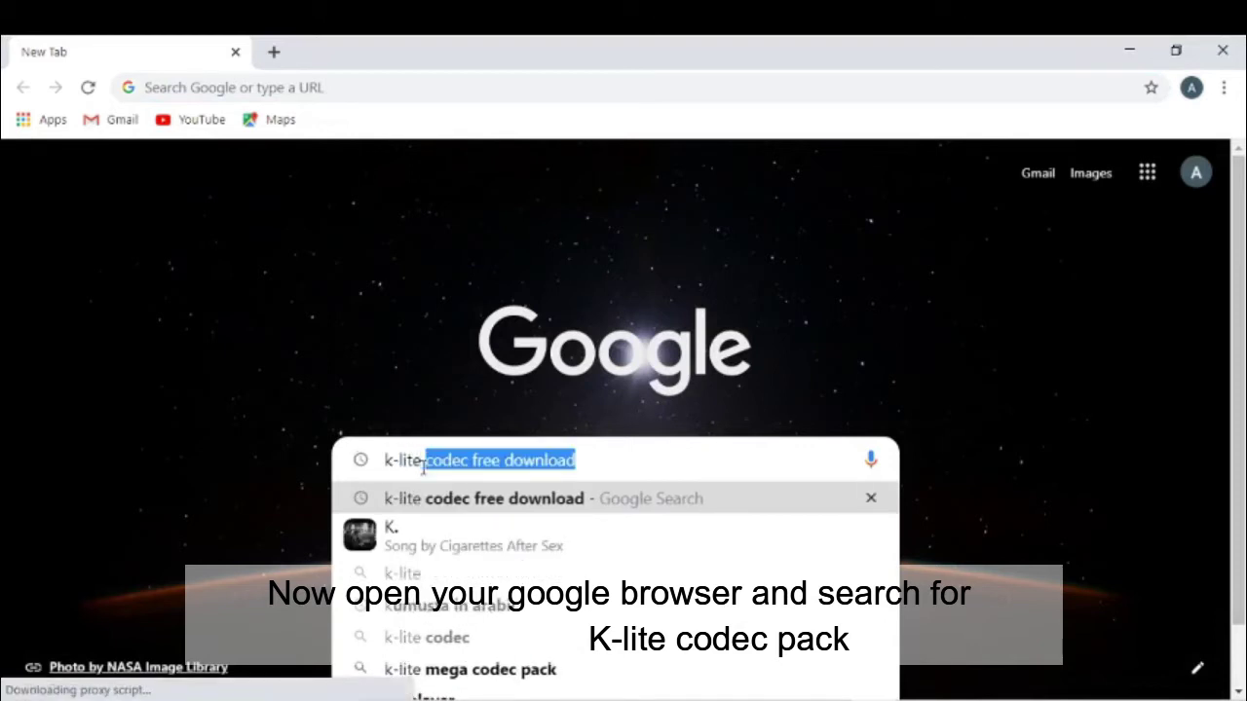
text(ec )
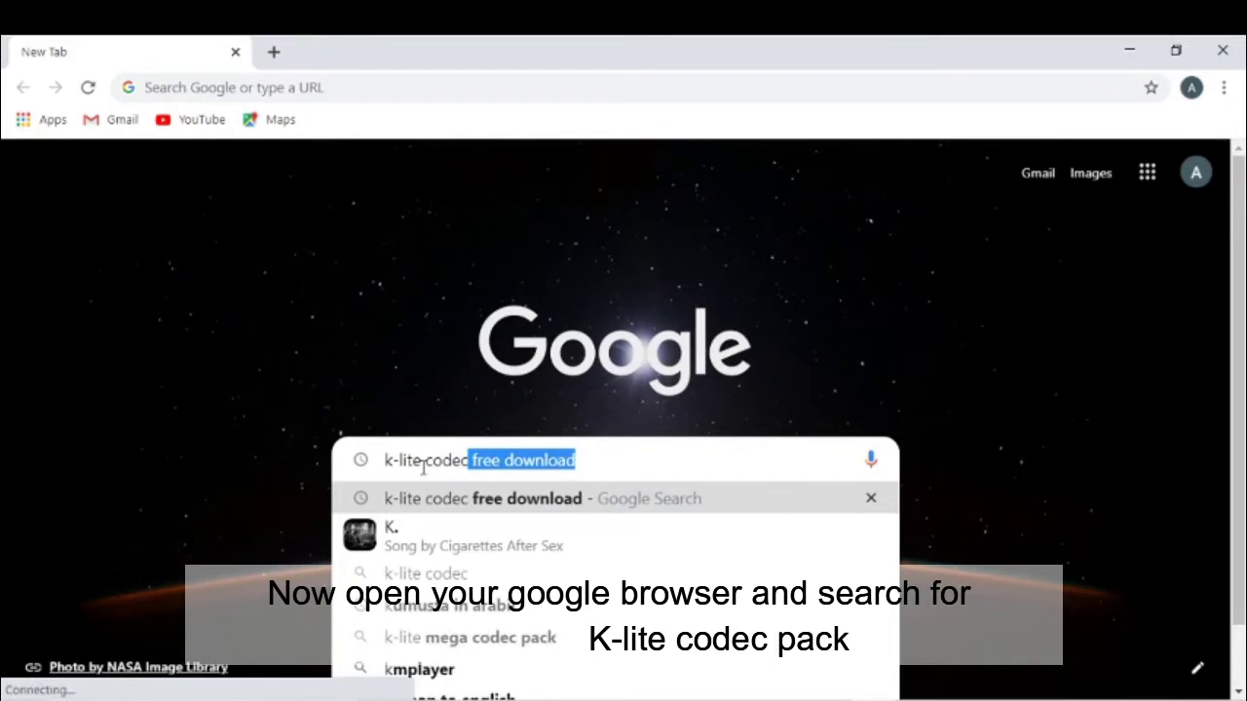
text(pack )
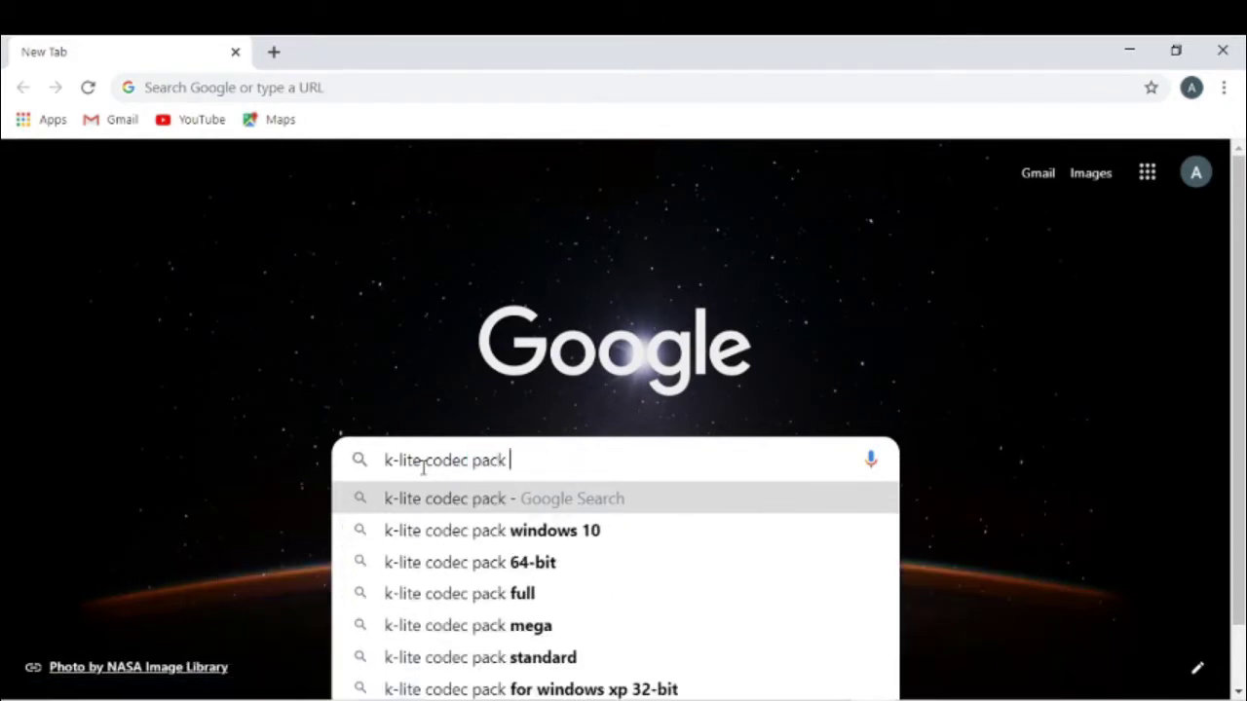
text(15.6)
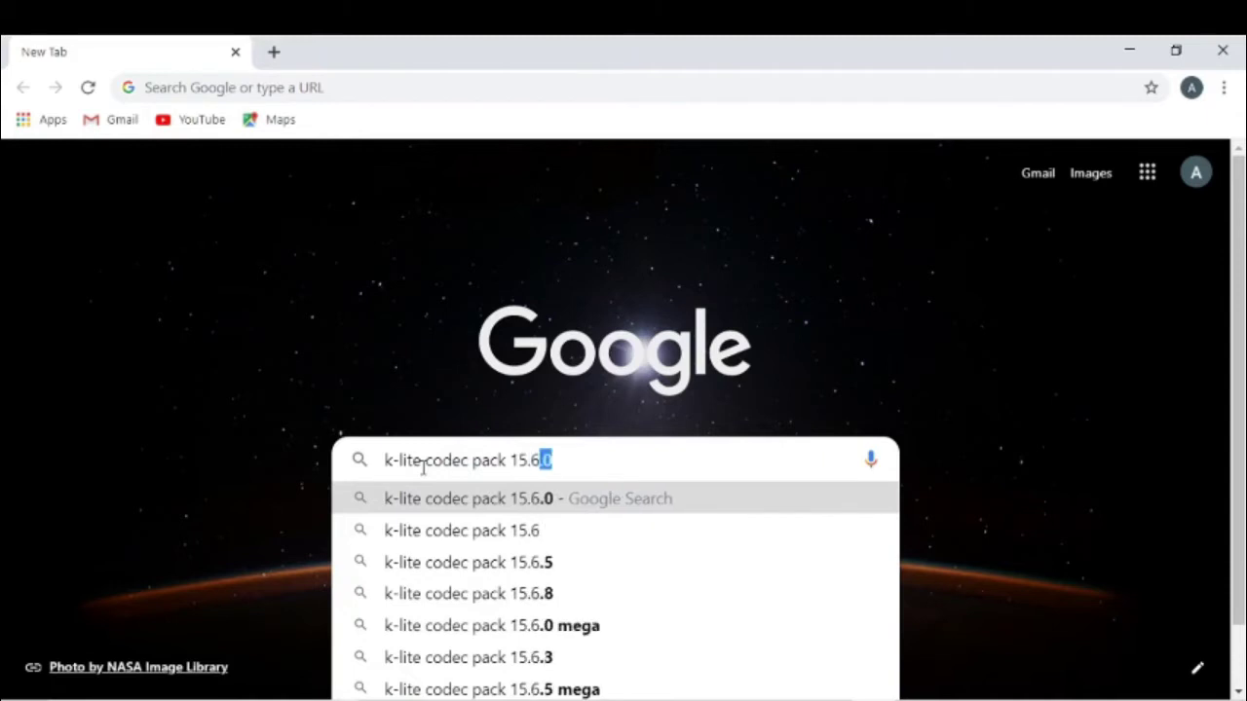
text(.8)
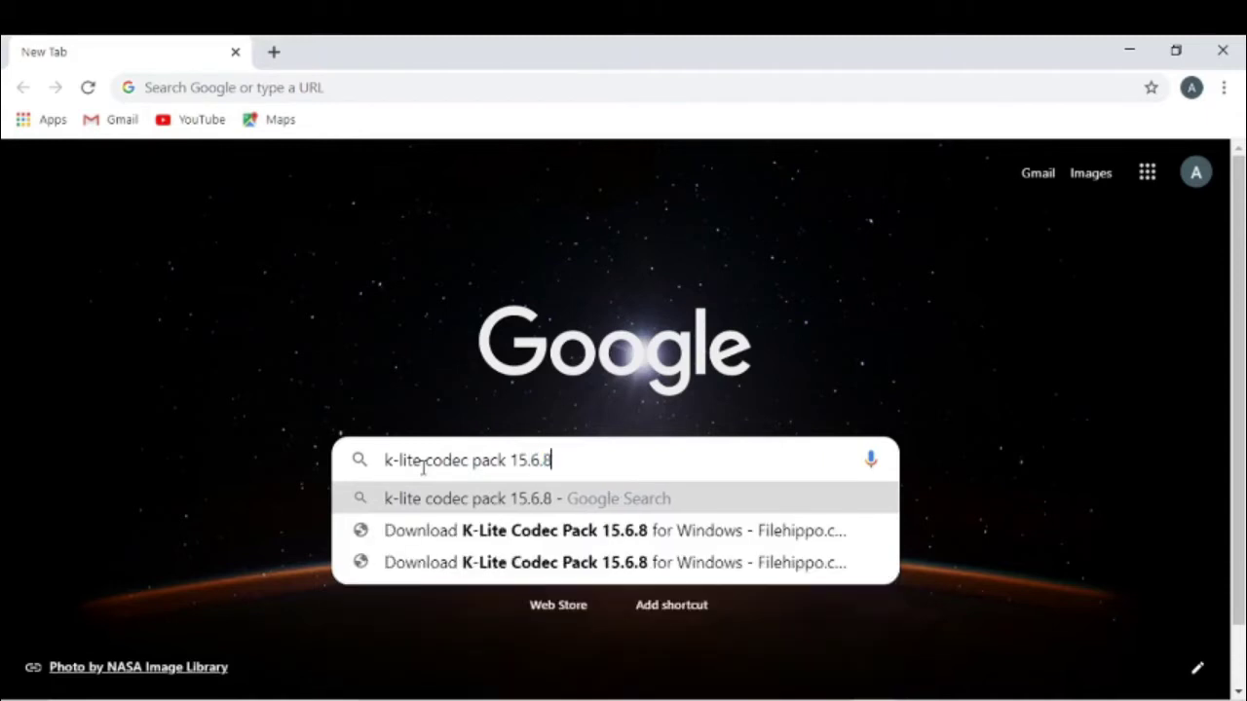
click(497, 507)
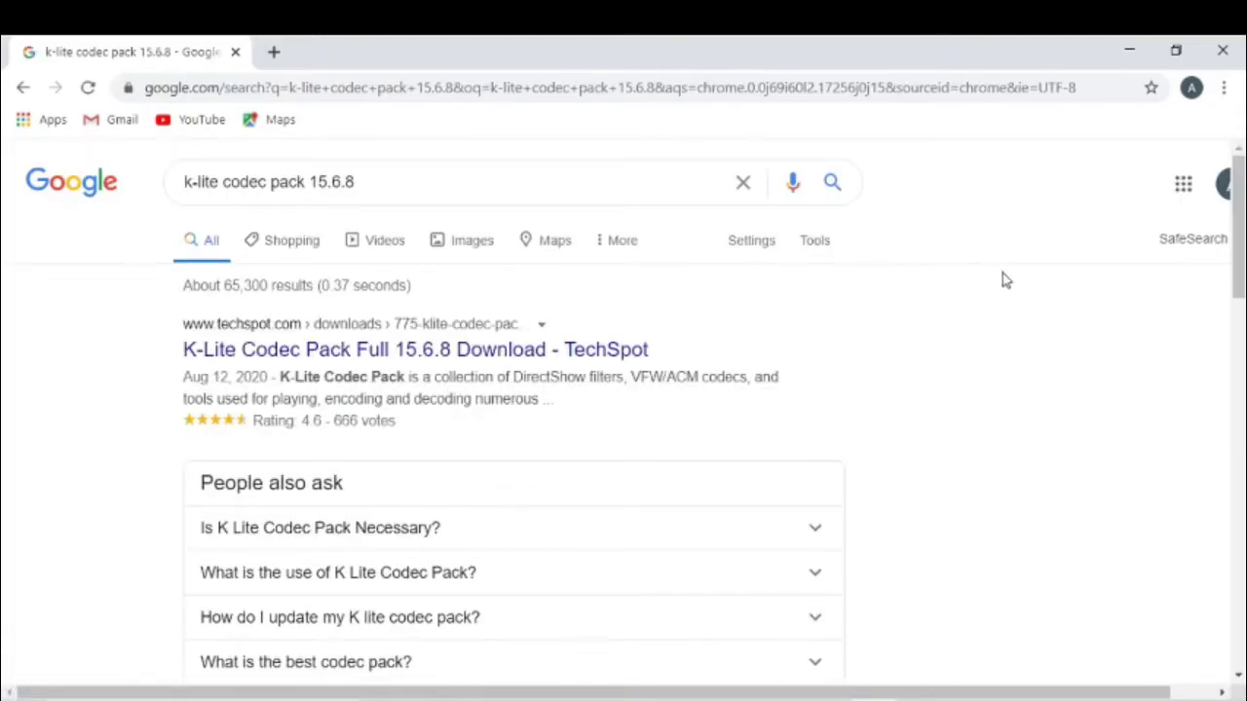
- Open the Uptodown search result for K-Lite Codec Pack (Full) 15.6.8
mouse_move(1235, 259)
mouse_down()
mouse_move(1235, 479)
mouse_move(1237, 248)
mouse_up()
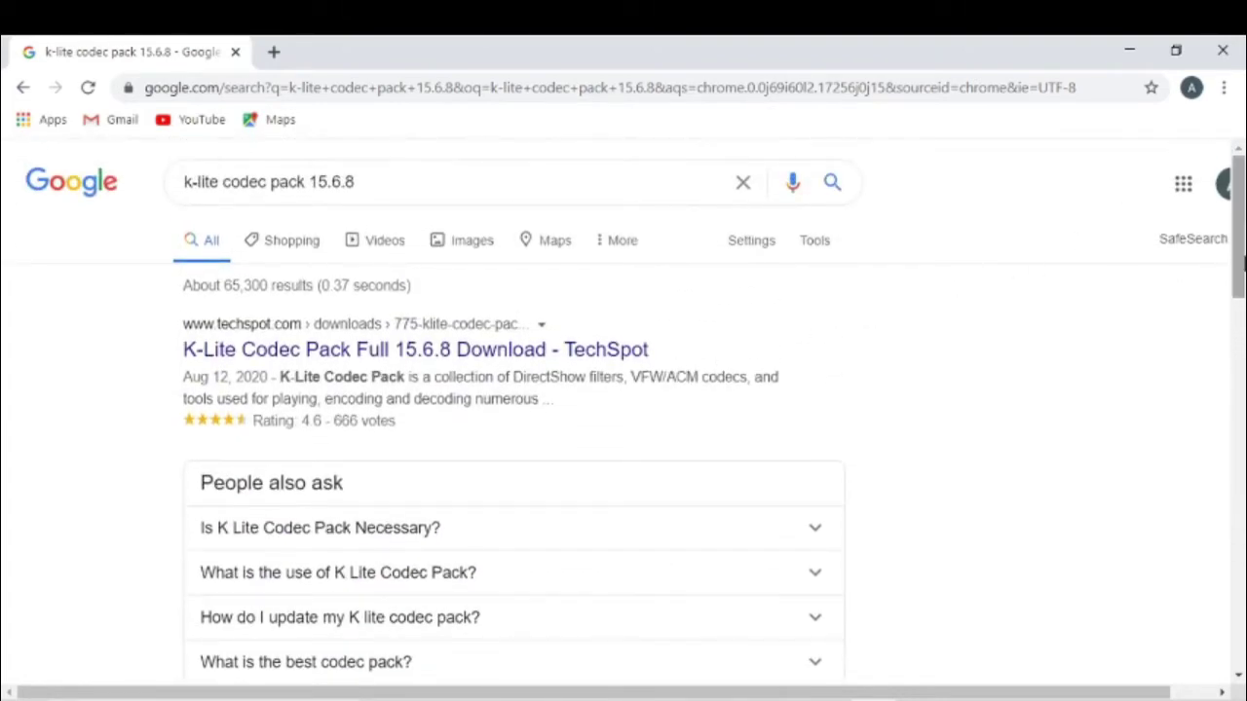
drag(1239, 263, 1239, 323)
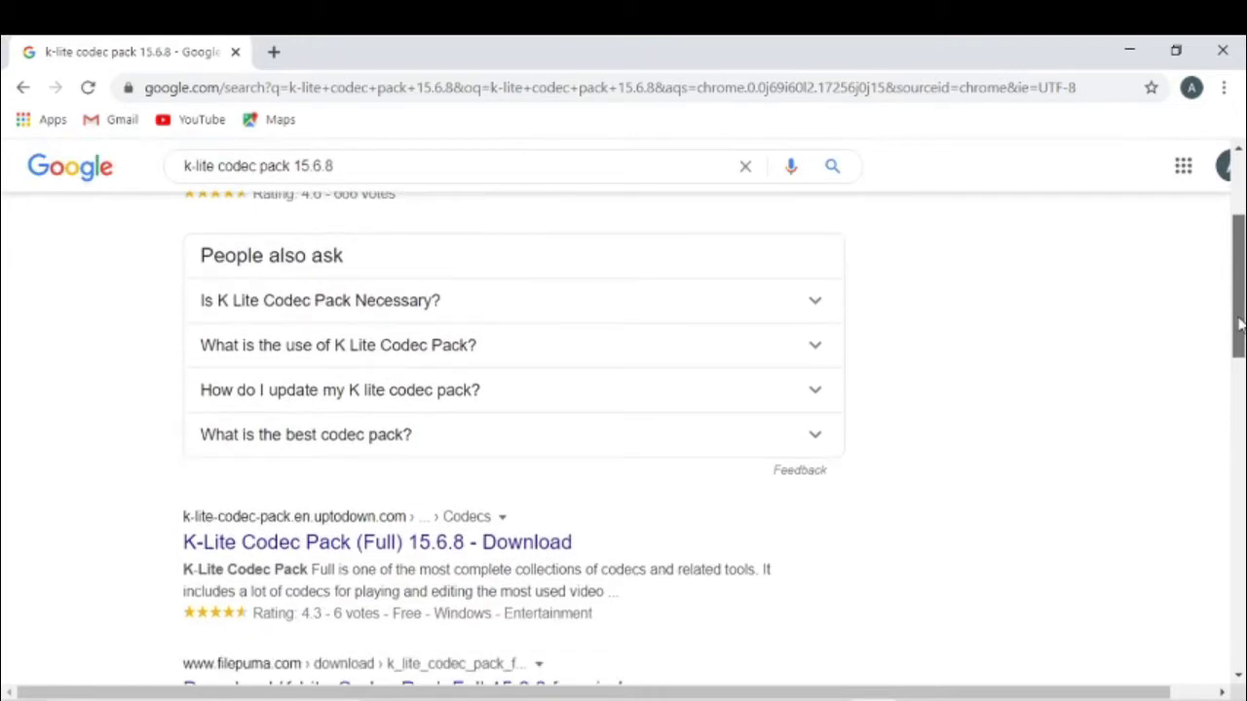
click(308, 542)
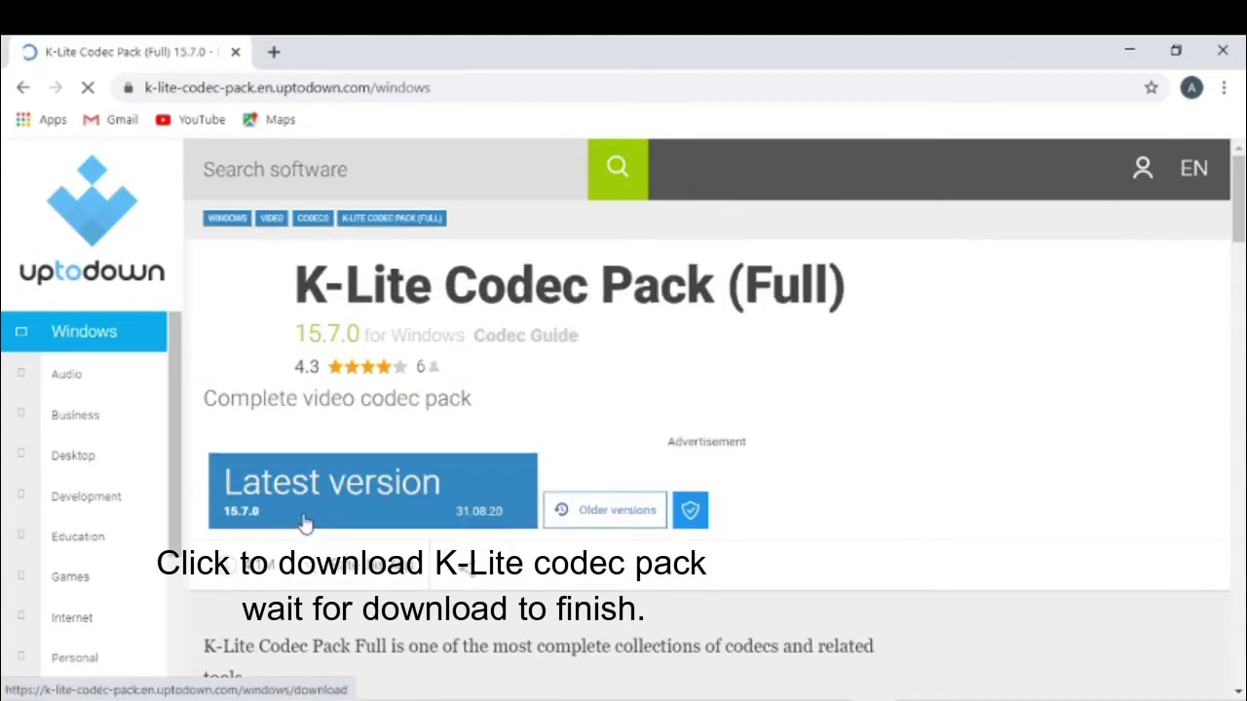
- Download the latest version, 15.7.0, of K-Lite Codec Pack (Full) from Uptodown
mouse_move(1241, 207)
mouse_down()
mouse_move(1241, 287)
mouse_move(1242, 208)
mouse_up()
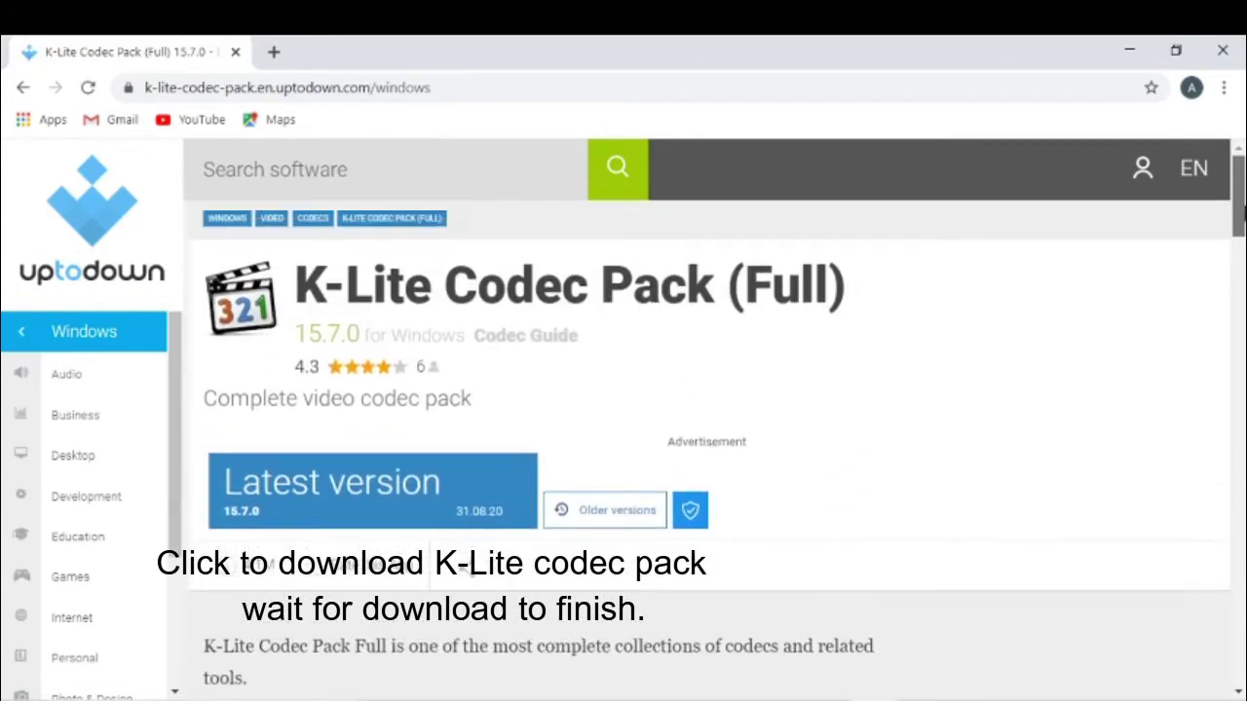
click(384, 509)
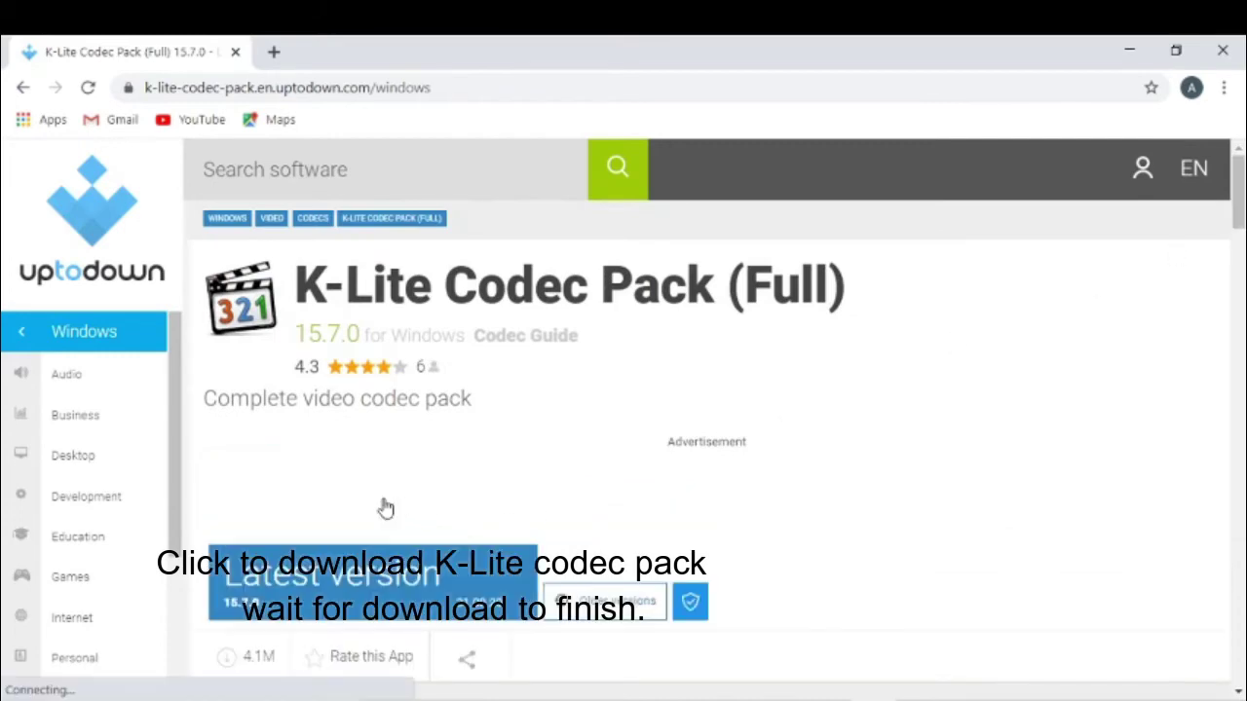
click(341, 581)
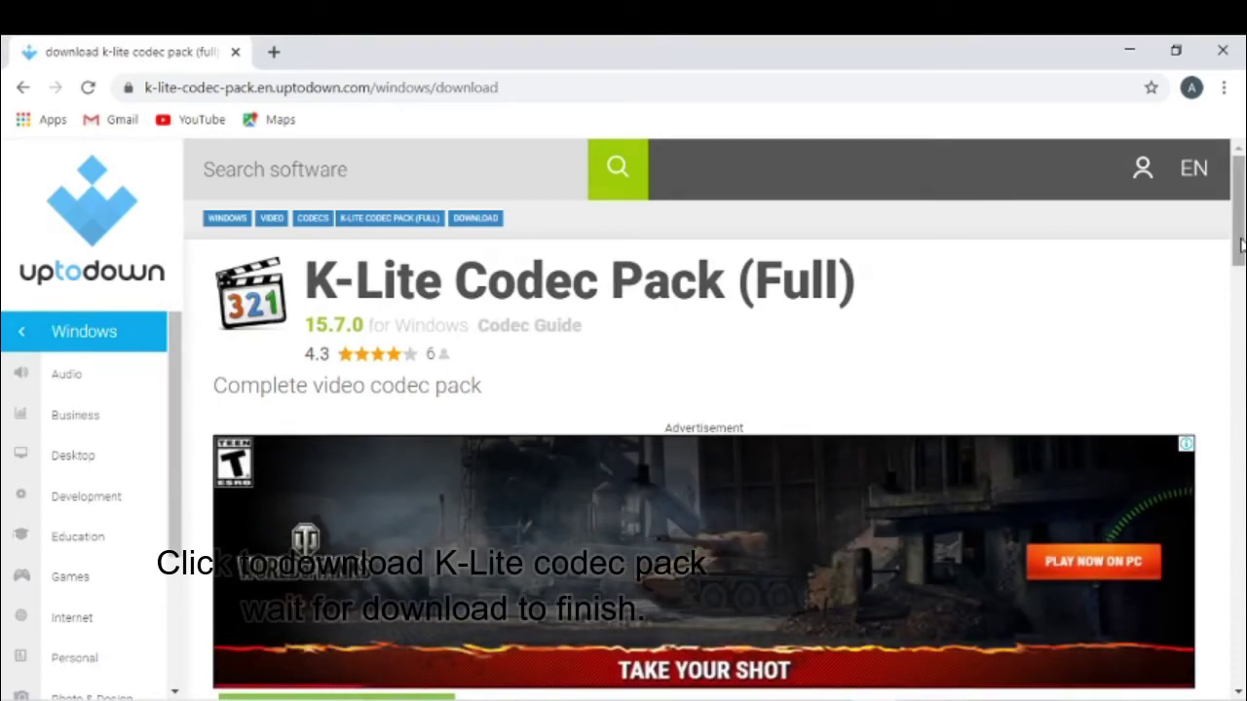
drag(1240, 247, 1240, 315)
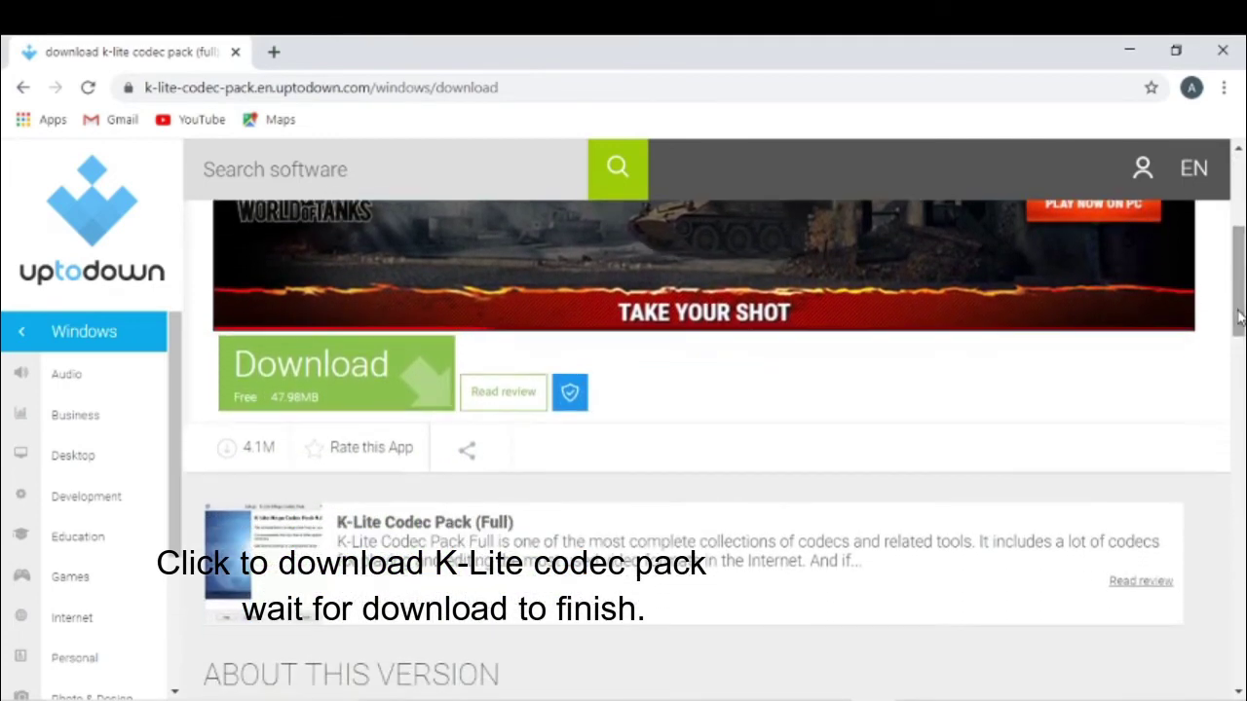
click(316, 389)
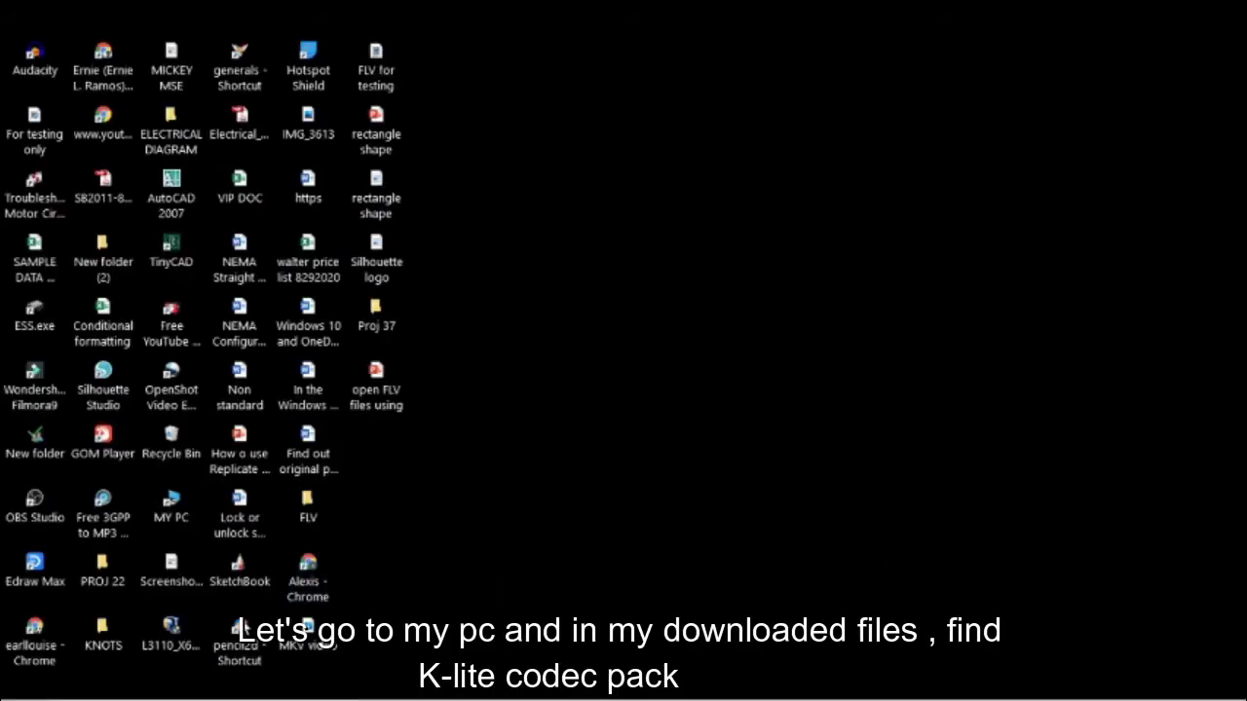
- Switch to File Explorer and open the "K-lite codec PAck 1568 standard" folder in Downloads
click(173, 520)
double_click(174, 520)
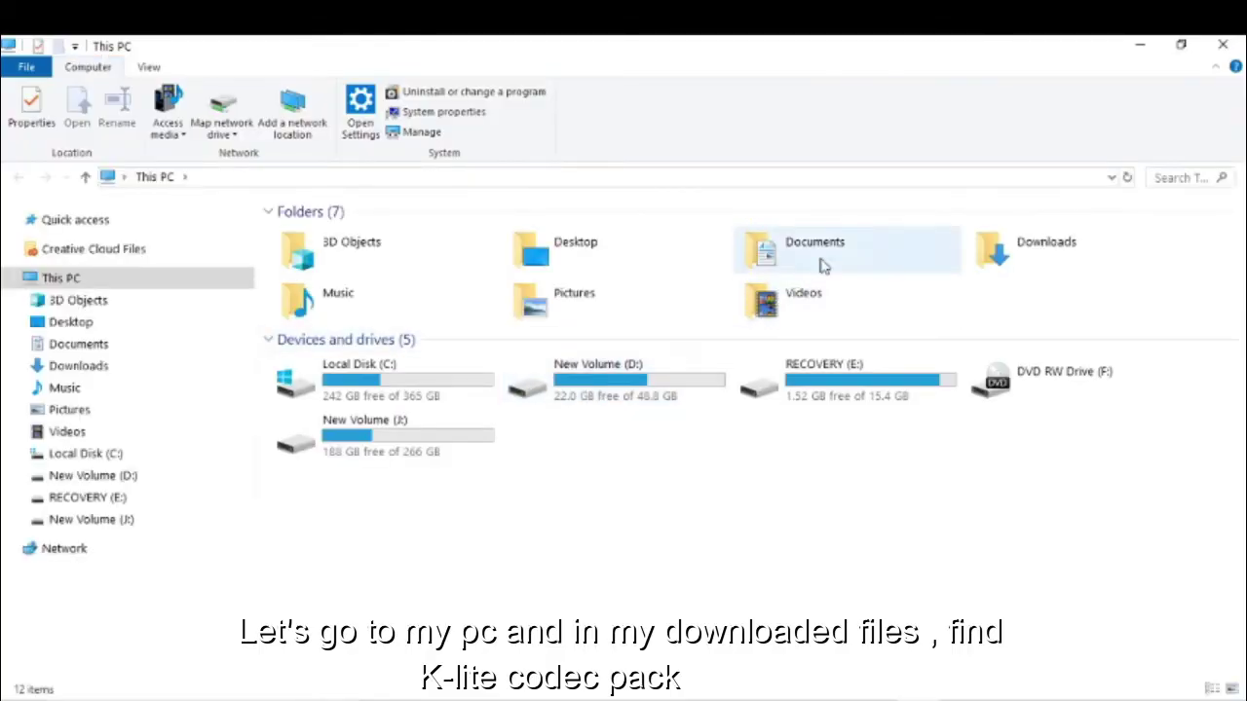
double_click(1041, 249)
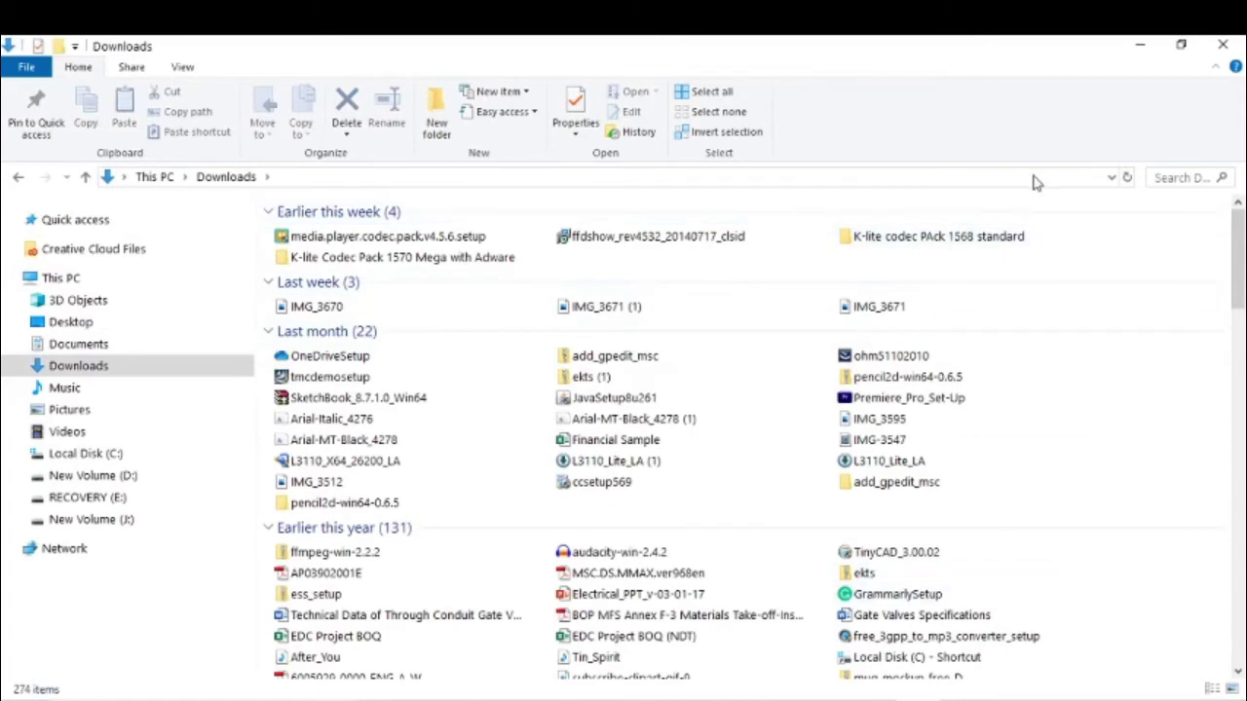
double_click(937, 241)
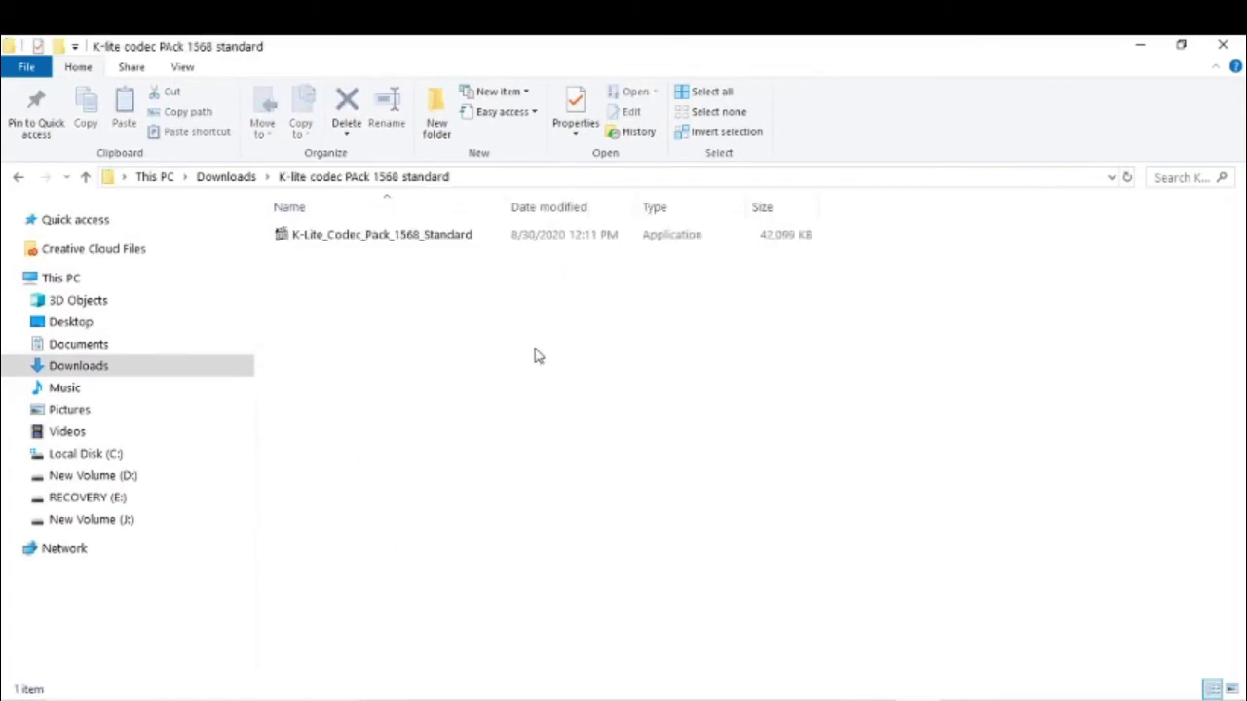
- Run the K-Lite_Codec_Pack_1568_Standard installer and allow it to make changes to the device
double_click(417, 239)
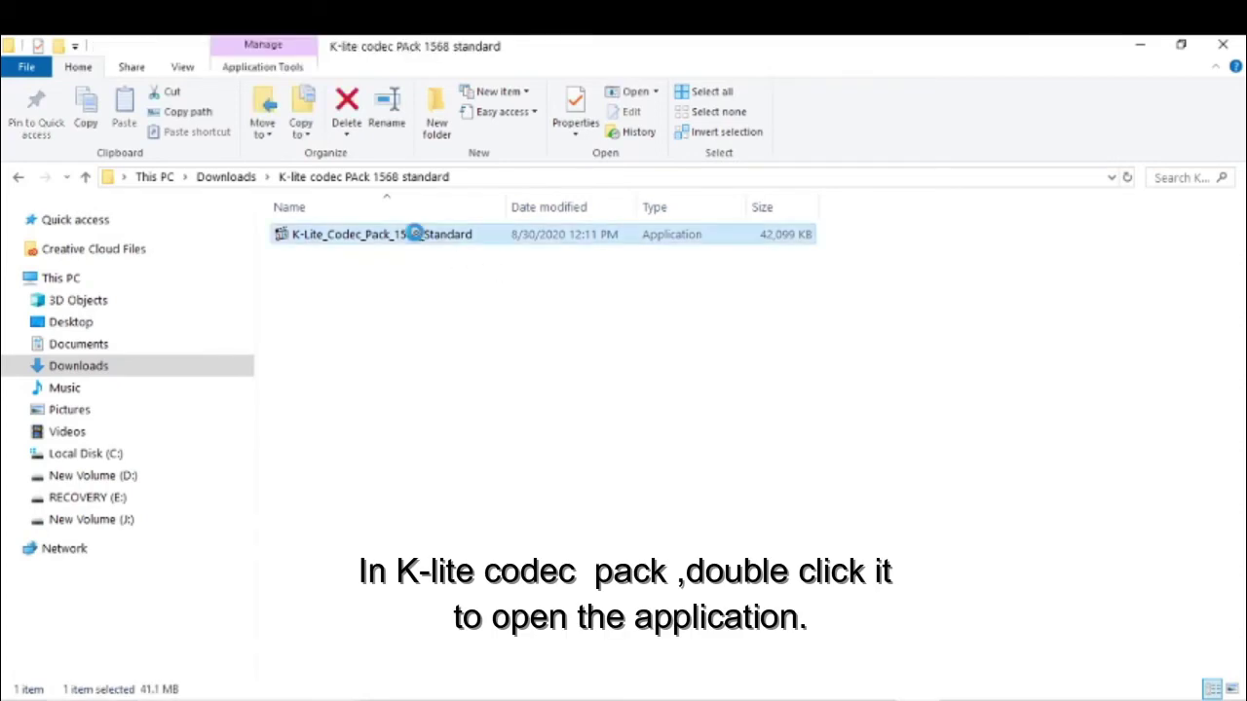
right_click(417, 234)
click(439, 245)
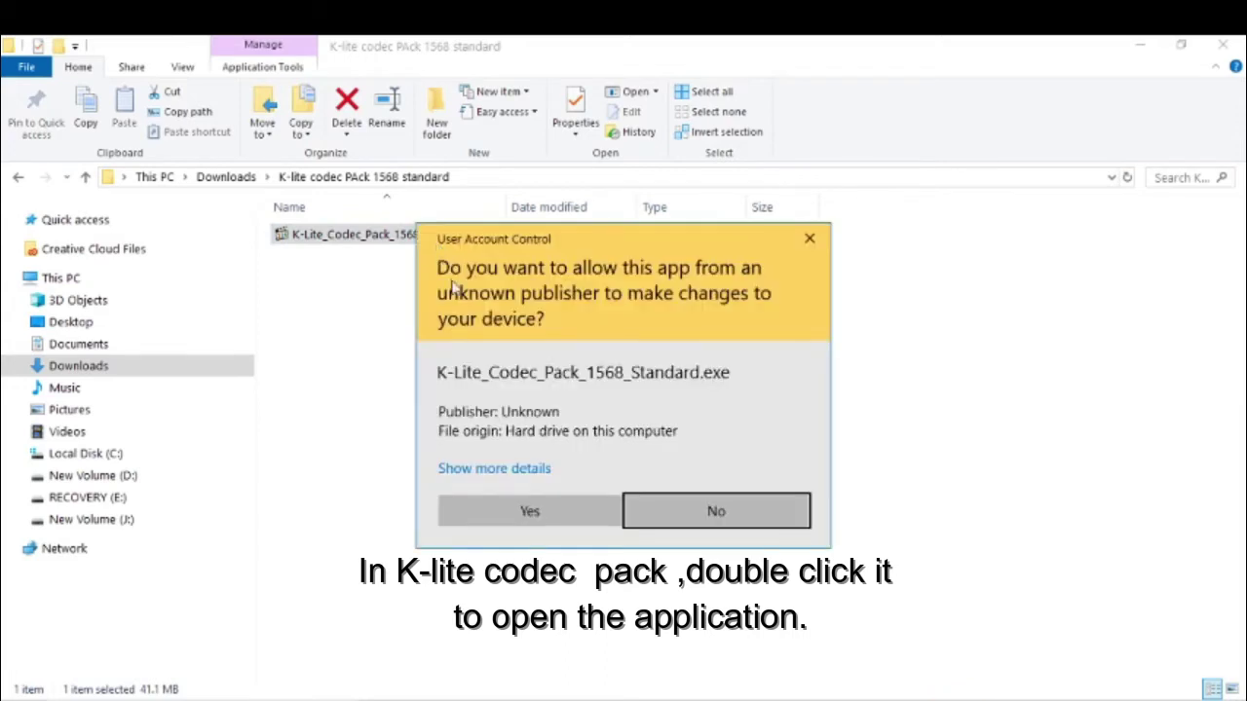
click(531, 513)
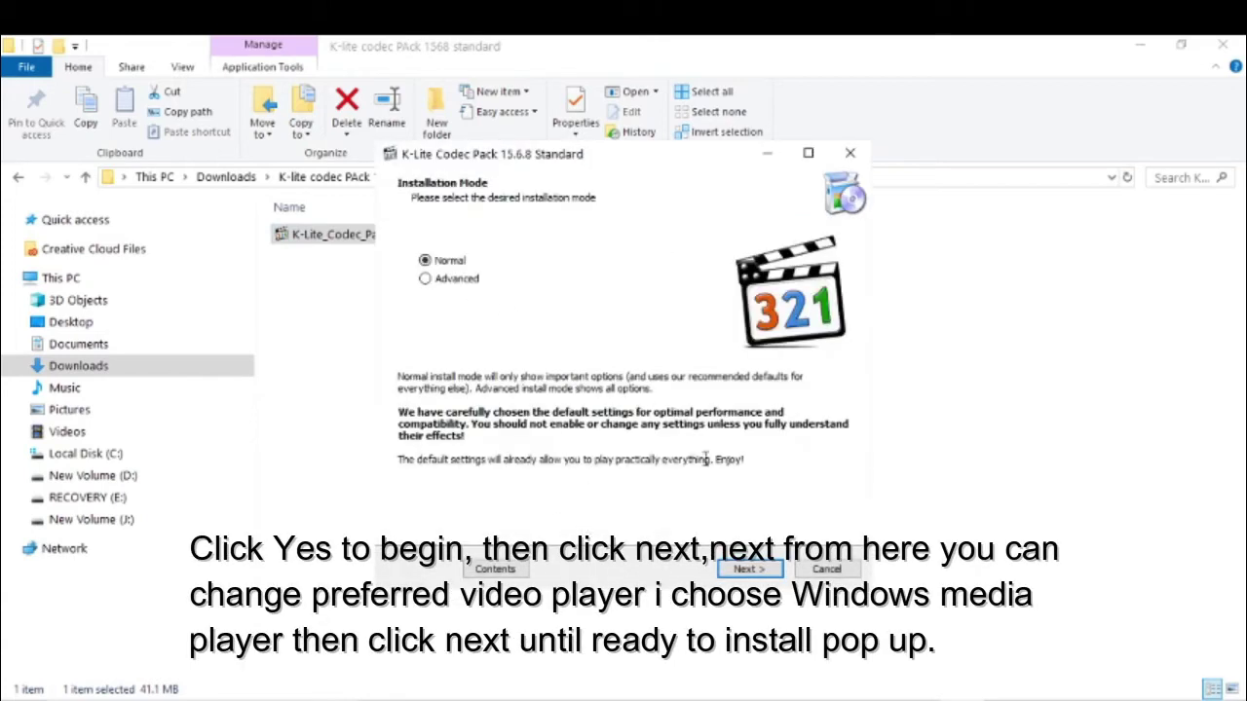
- Keep the Normal installation mode and set the preferred video player to Windows Media Player
click(756, 572)
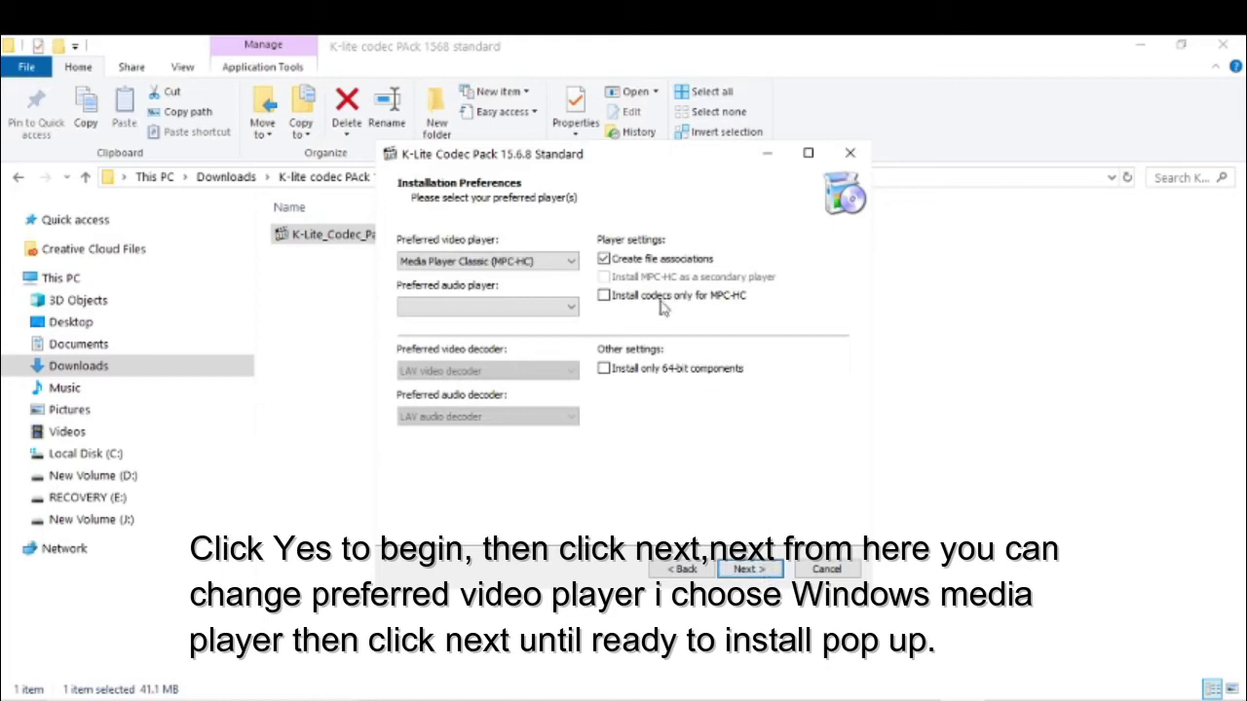
click(575, 263)
click(506, 289)
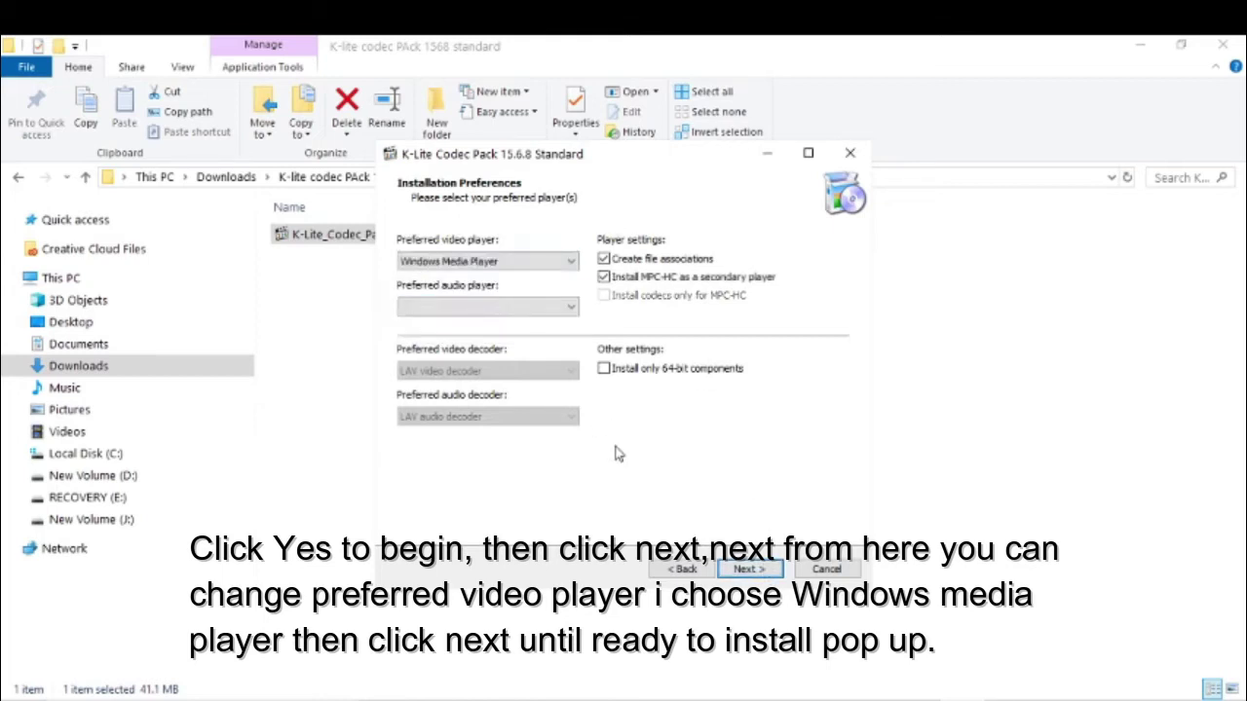
click(744, 570)
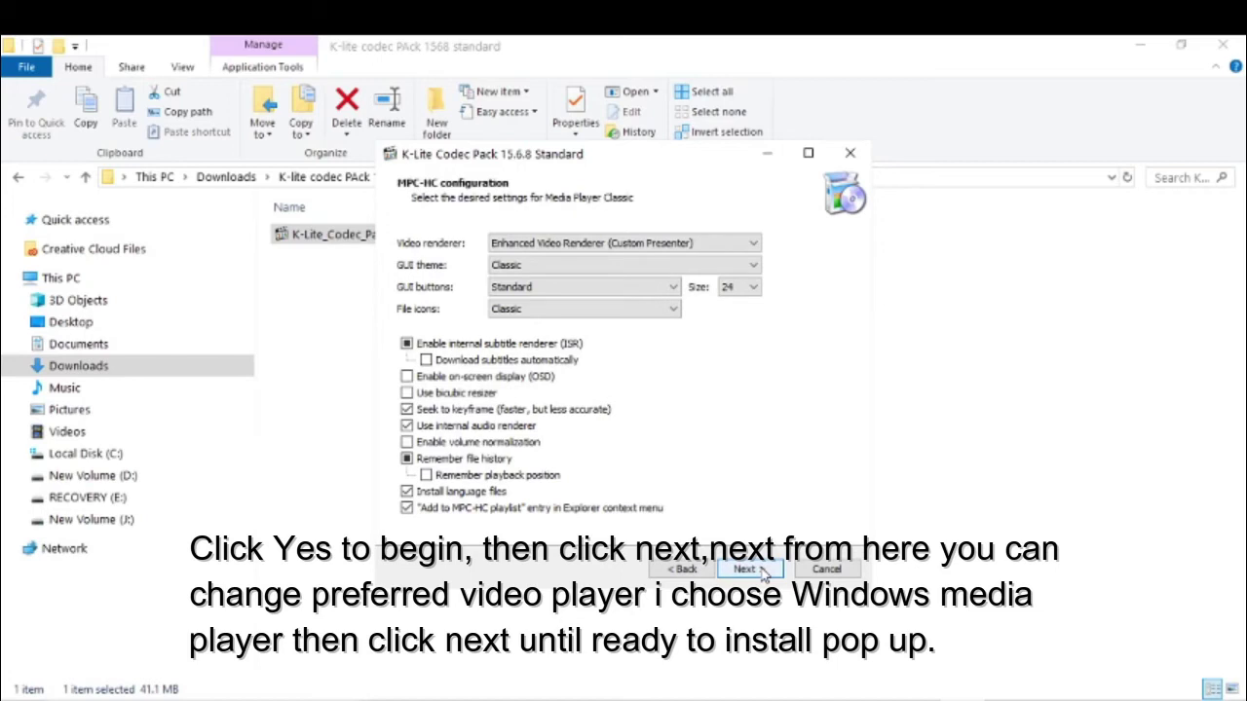
- Keep the default MPC-HC, hardware acceleration, English language and Stereo audio settings, and start installing the codec pack
click(745, 570)
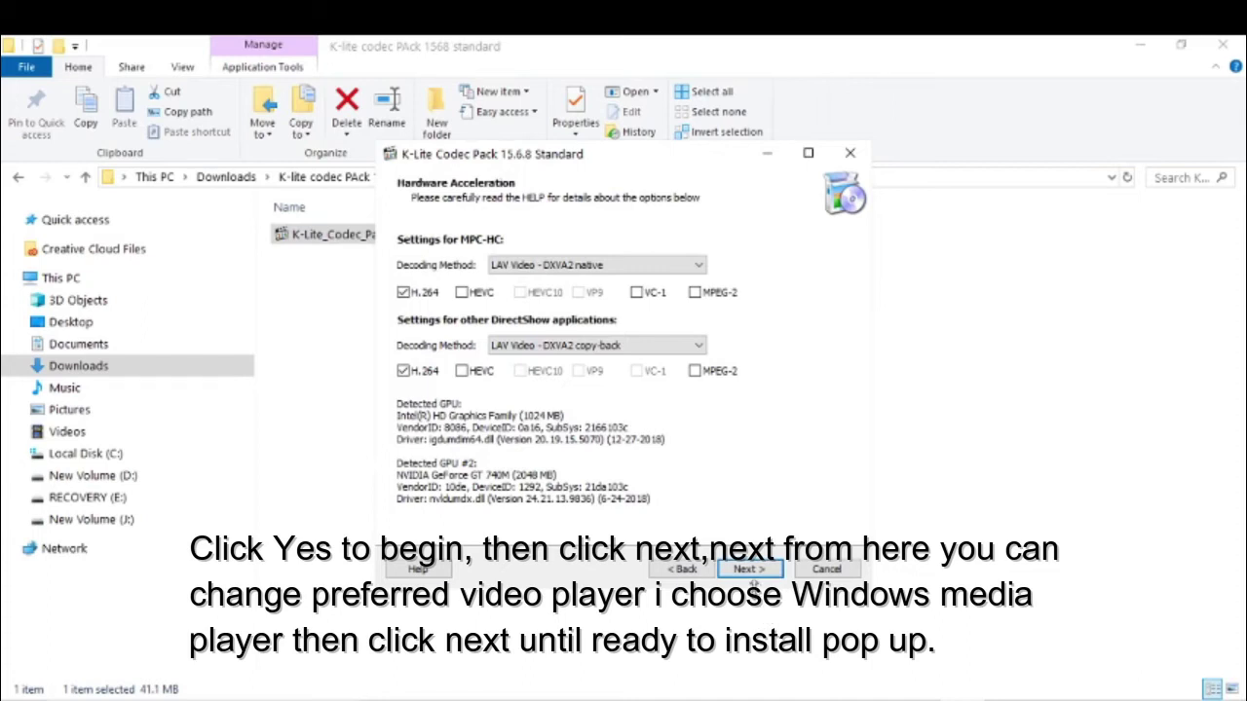
click(746, 570)
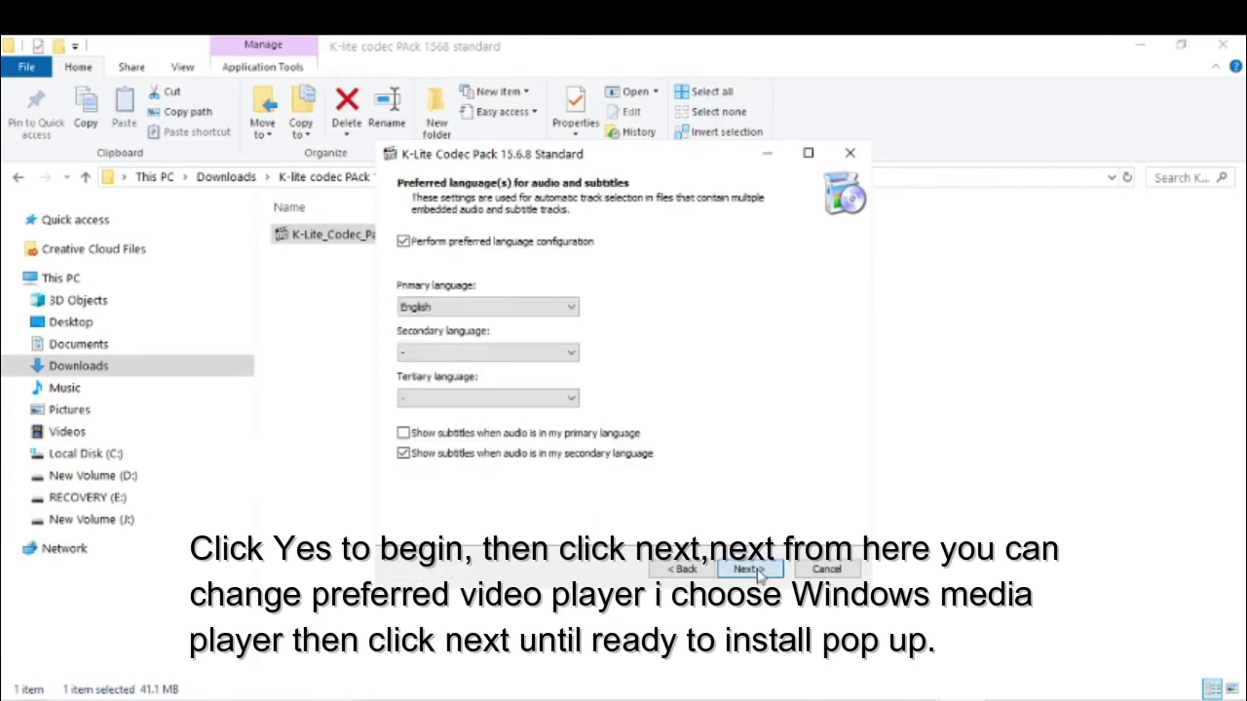
click(746, 570)
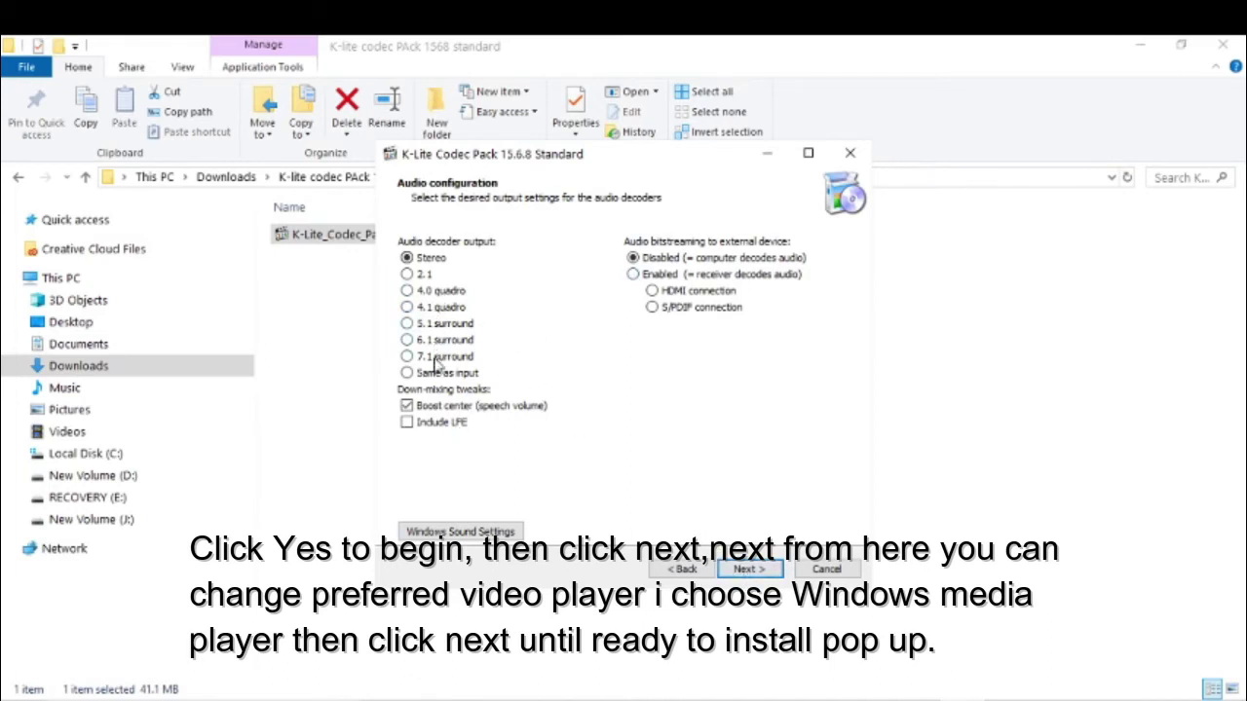
click(761, 572)
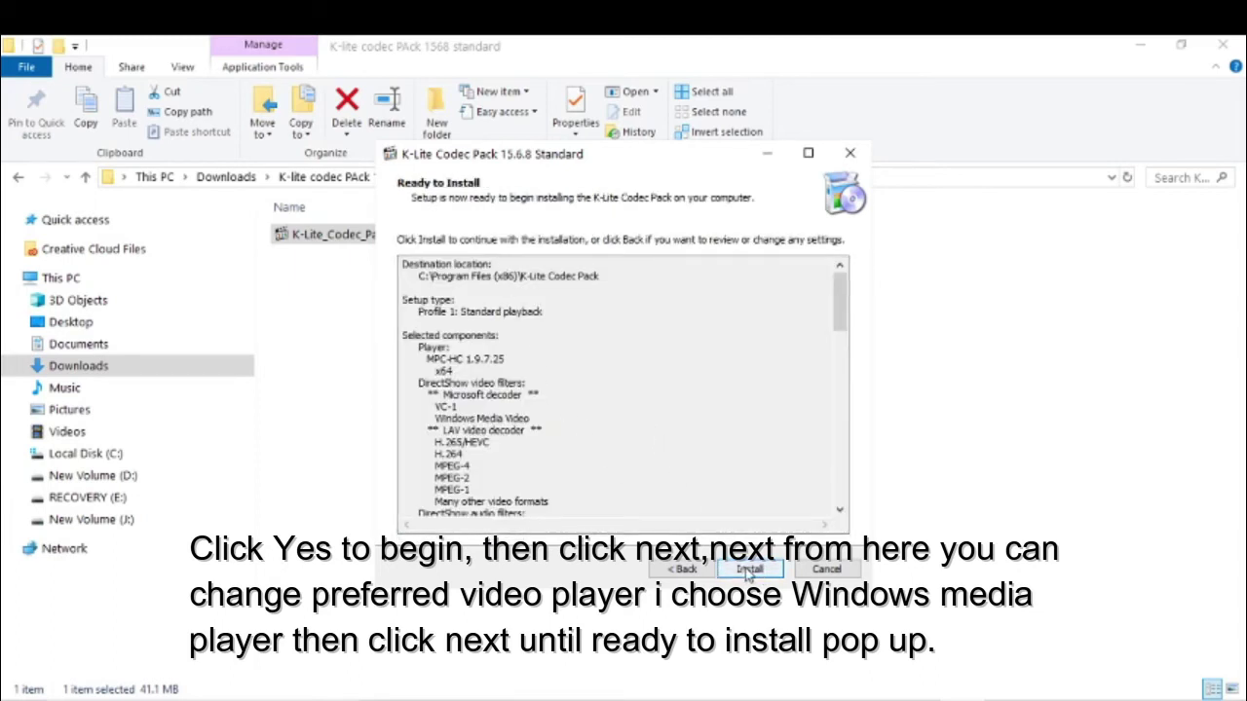
mouse_move(837, 309)
mouse_down()
mouse_move(845, 499)
mouse_move(839, 321)
mouse_up()
click(749, 570)
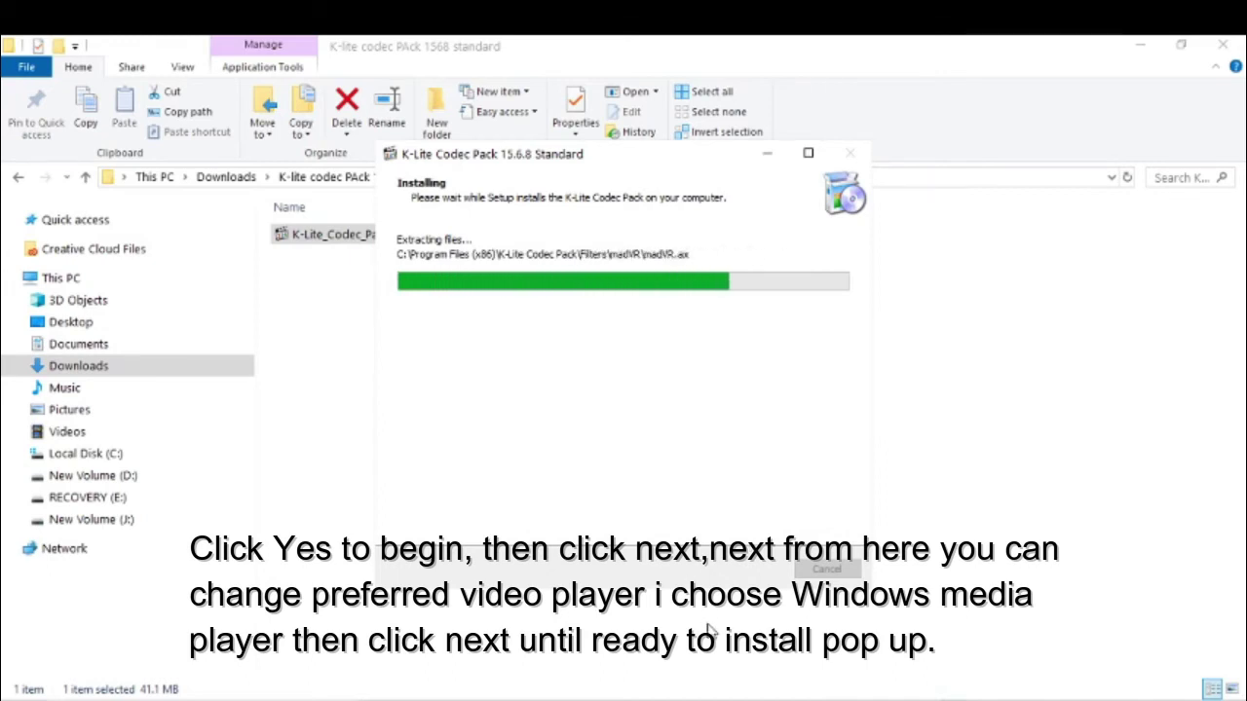
- Minimize the File Explorer window, finish the K-Lite Codec Pack setup and close the codecguide.com browser window it opens
click(1141, 46)
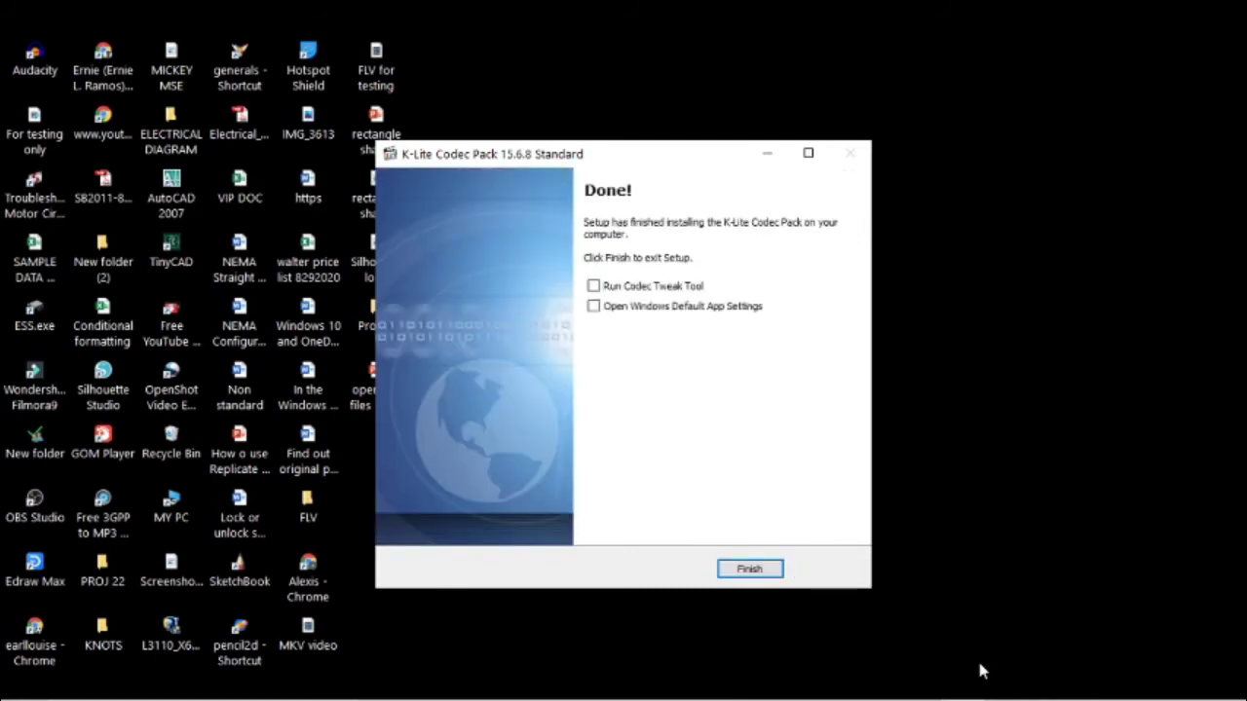
click(751, 571)
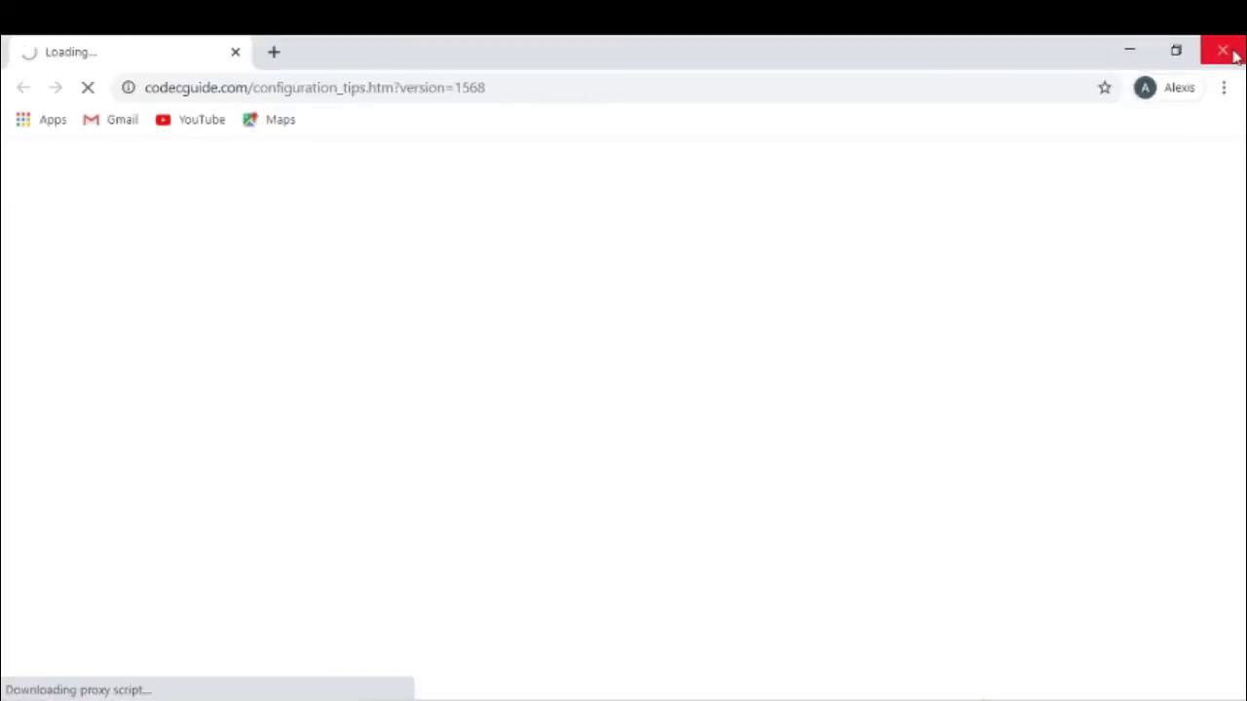
click(1233, 54)
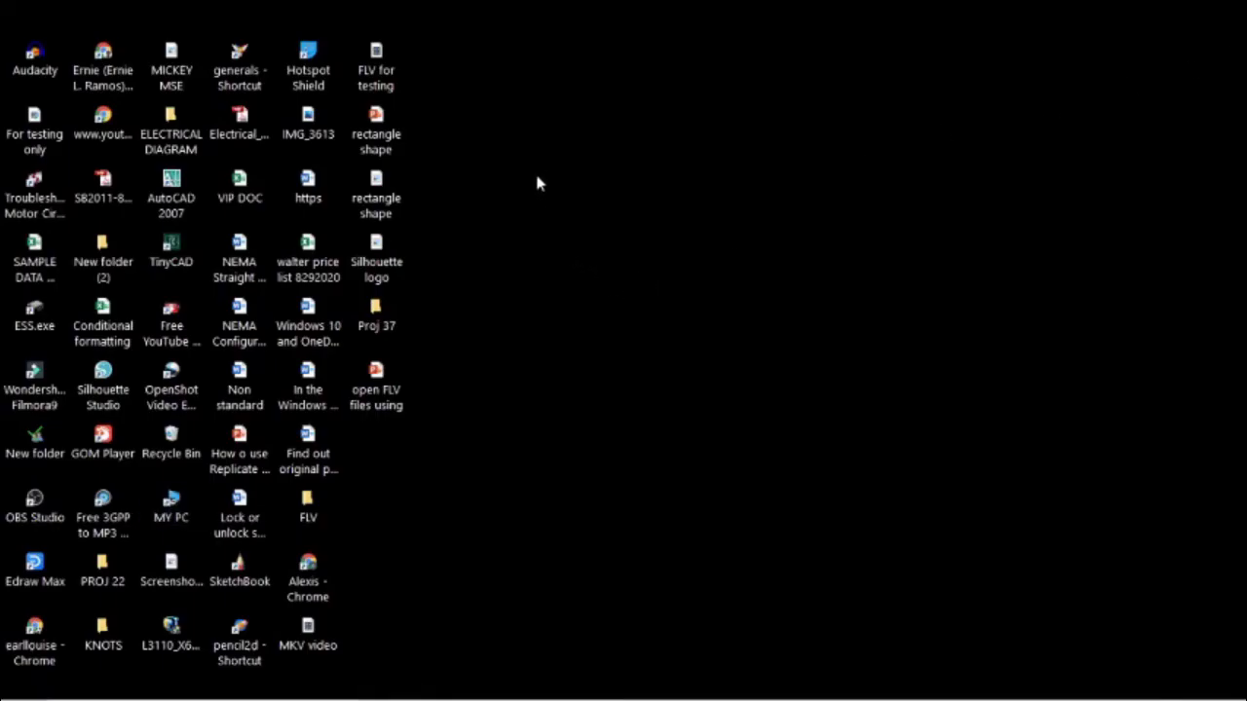
- Open the "FLV for testing" file on the desktop with Windows Media Player
click(407, 76)
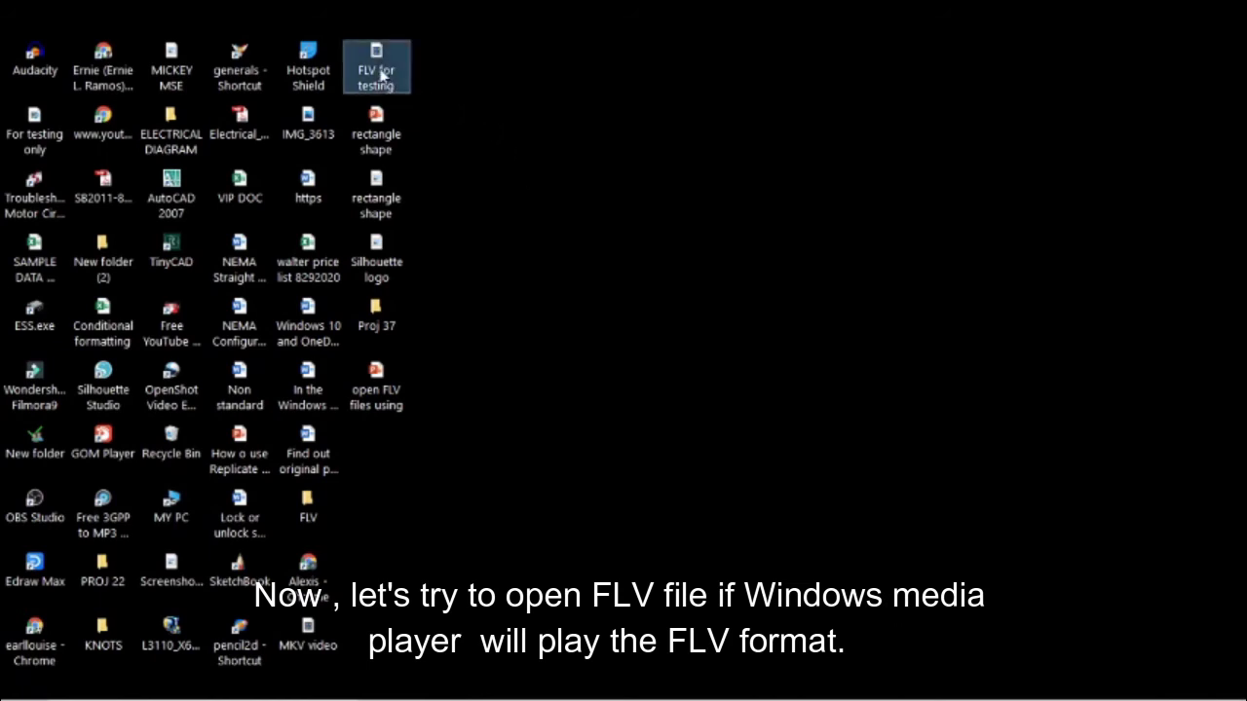
right_click(382, 76)
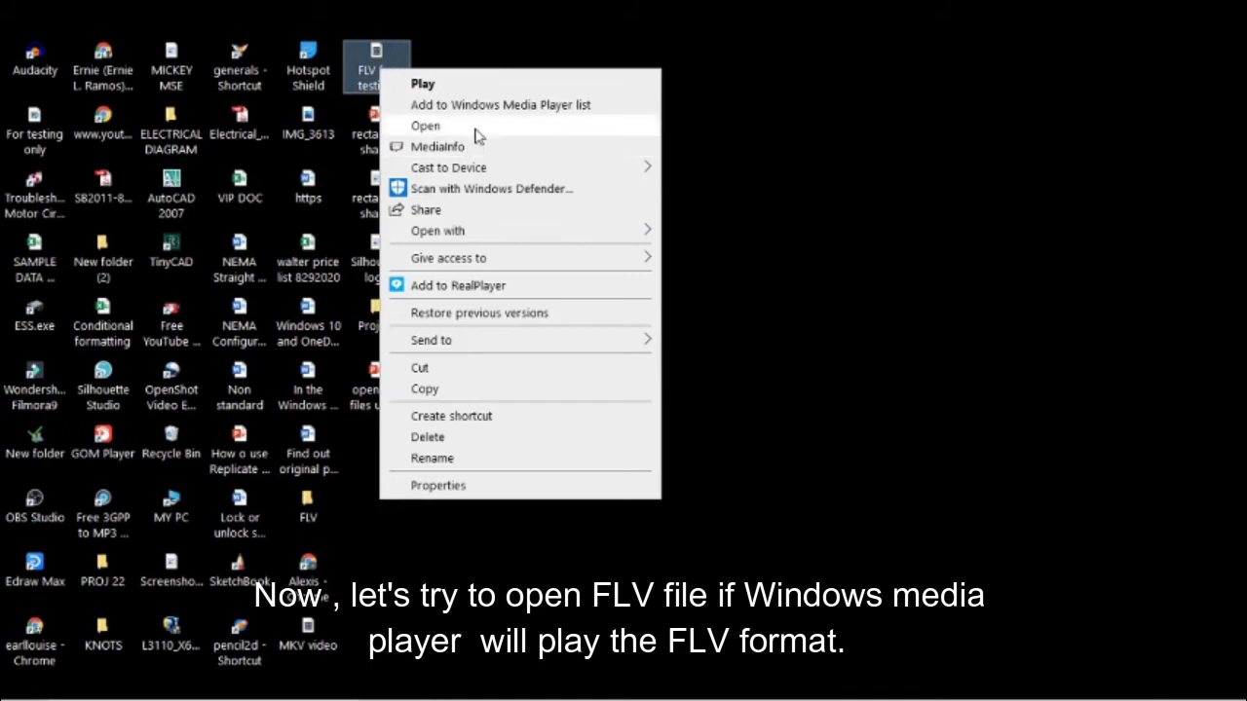
mouse_move(596, 234)
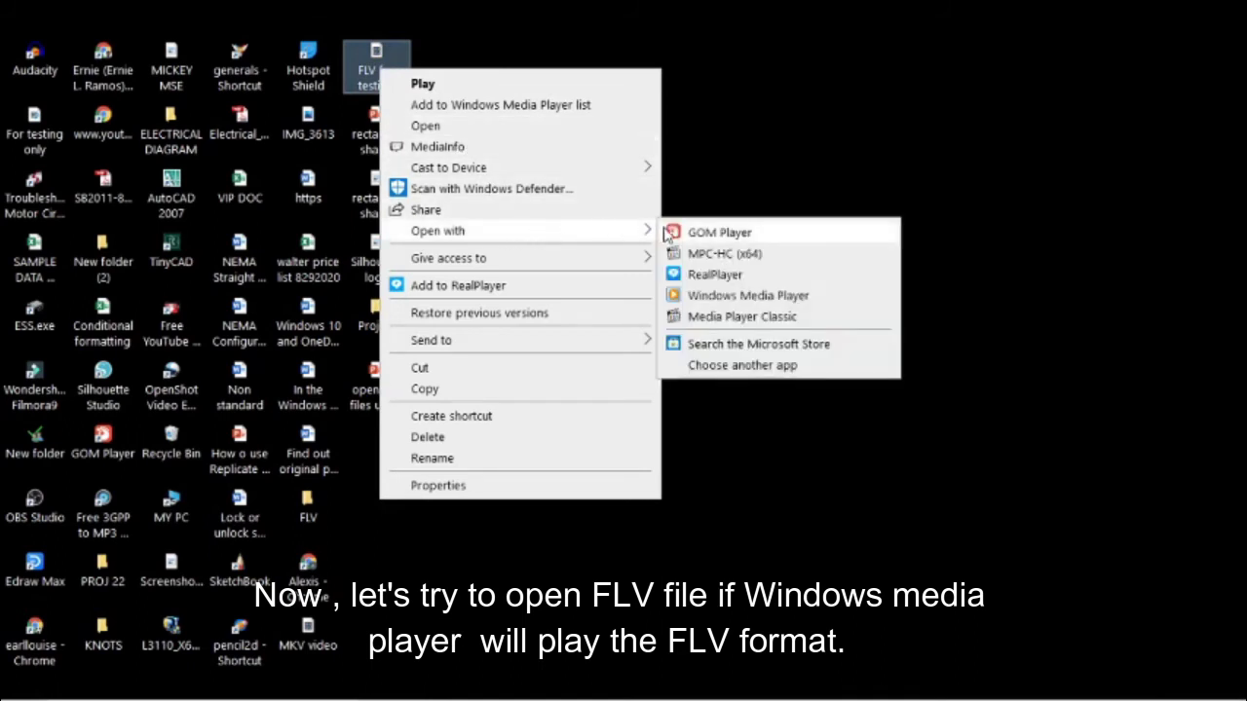
click(721, 297)
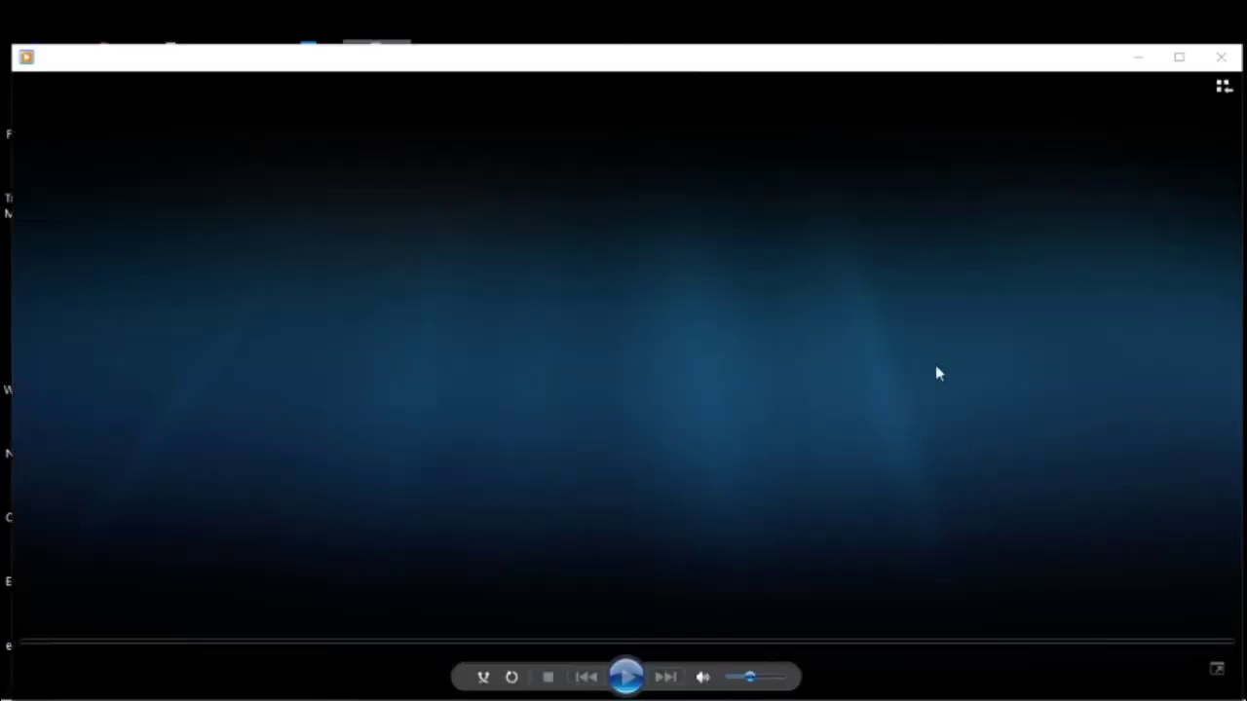